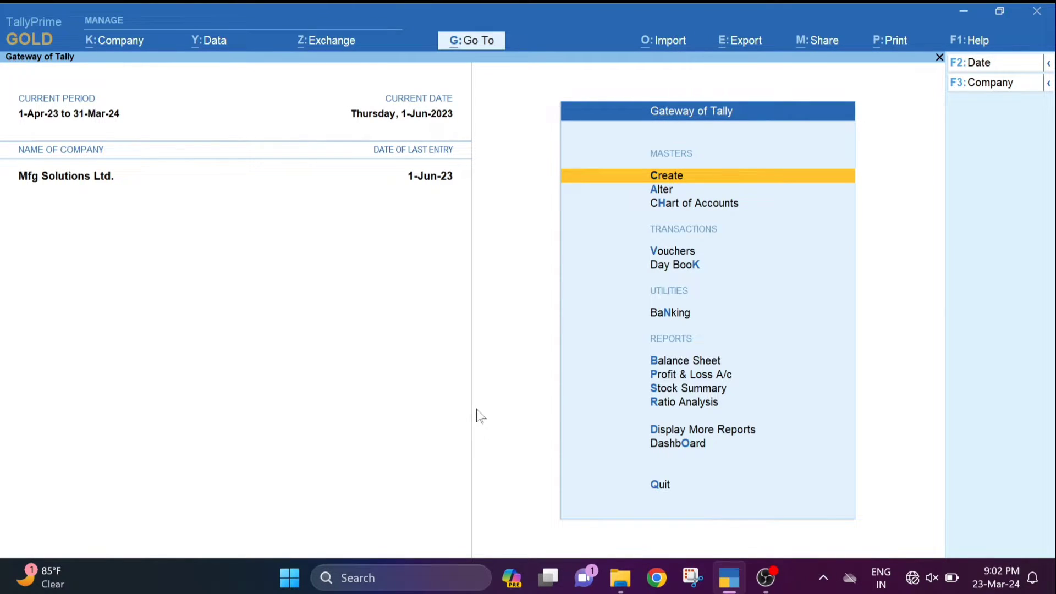
- Open the company features (F11) and go down to the payment link/QR code request option
key(Down)
key(Down)
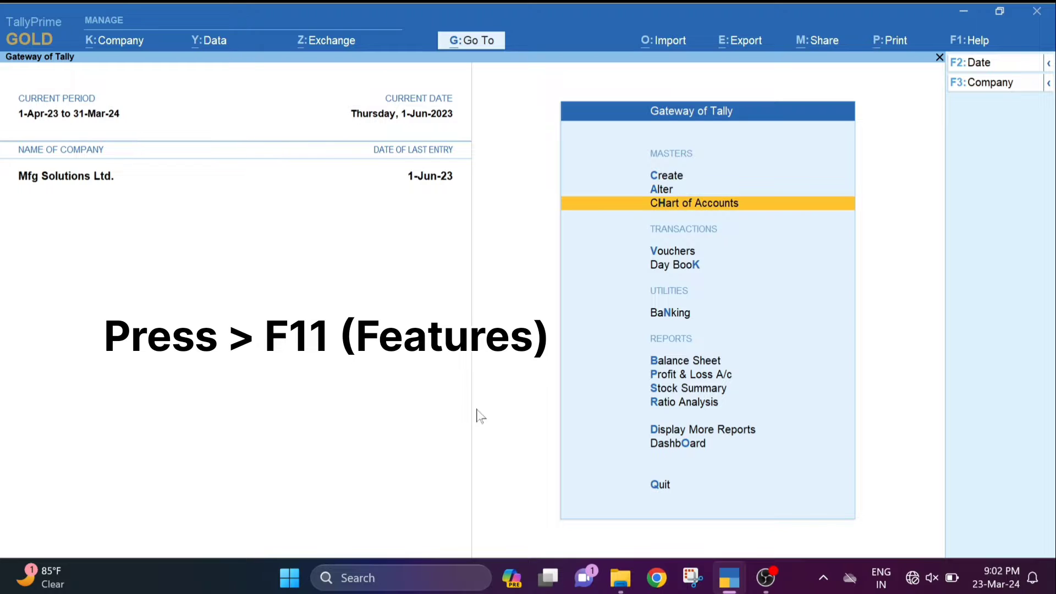
key(F11)
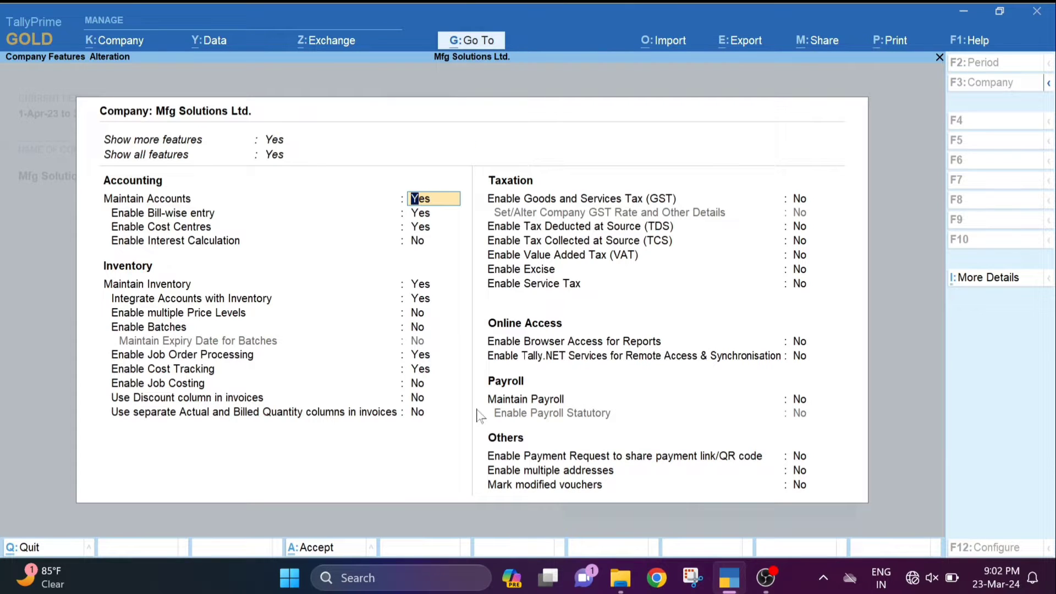
key(Down)
key(Down)
key(Down)
key(Down)
key(Down)
key(Down)
key(Down)
key(Down)
key(Down)
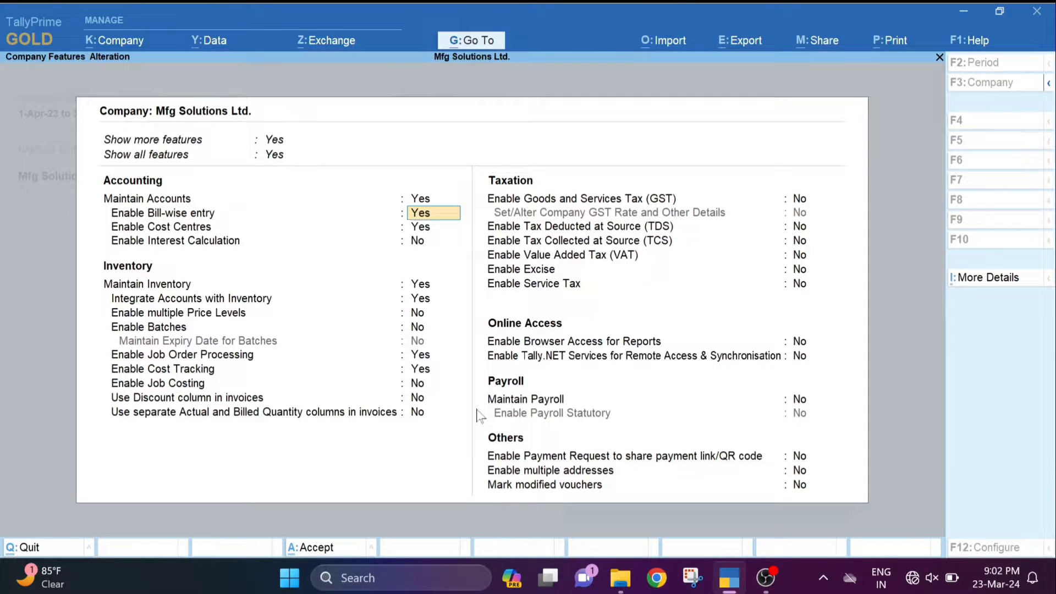
key(Down)
key(Down)
key(Down)
key(Down)
key(Down)
key(Down)
key(Down)
key(Down)
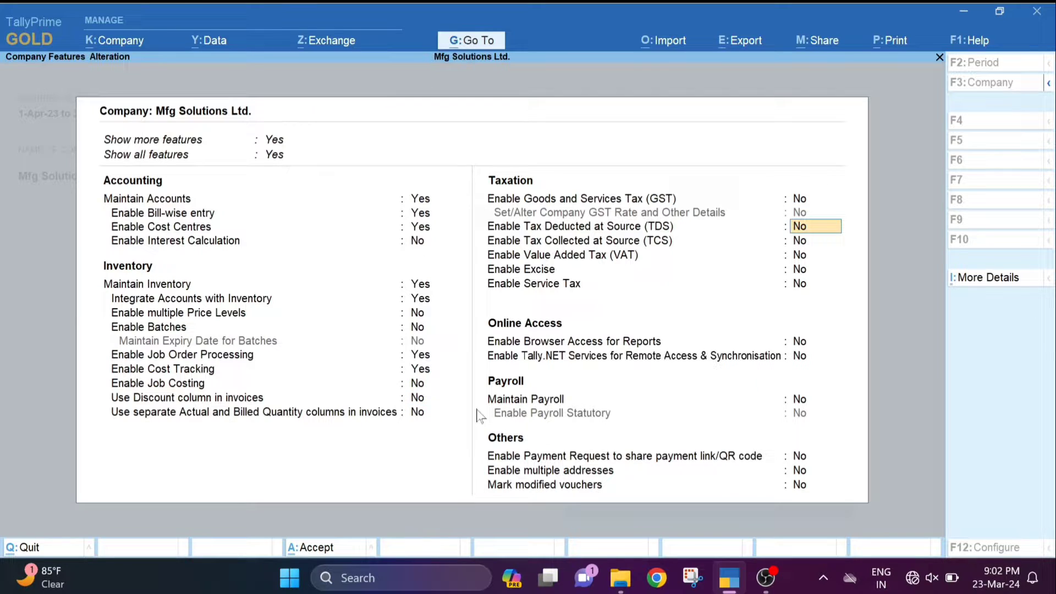
key(Down)
key(Down)
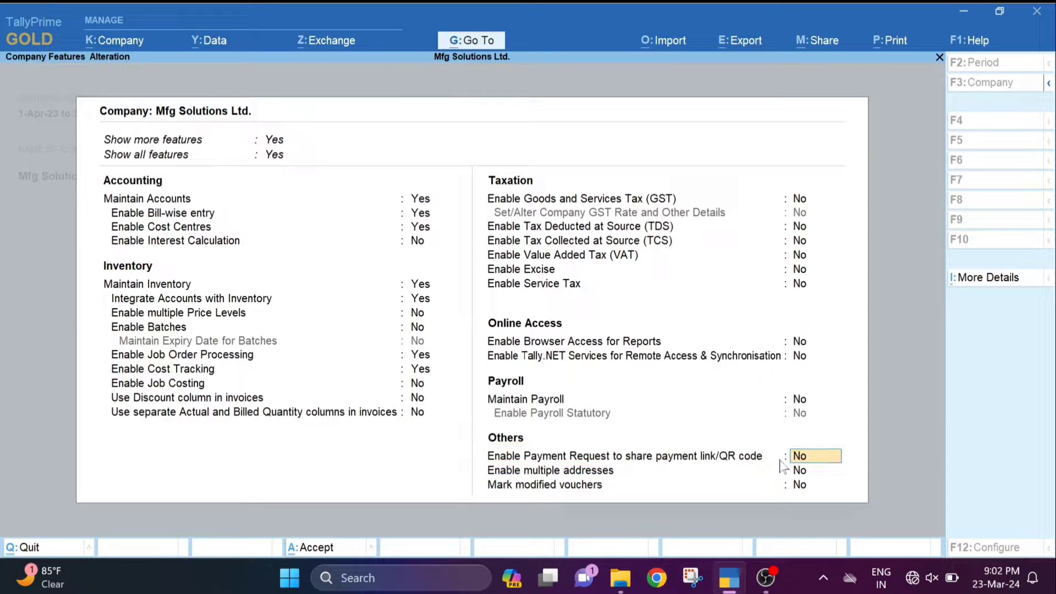
- Enable payment requests and create merchant profile SBI(Phone Pay) using UPI, entering the UPI ID
text(y)
key(Return)
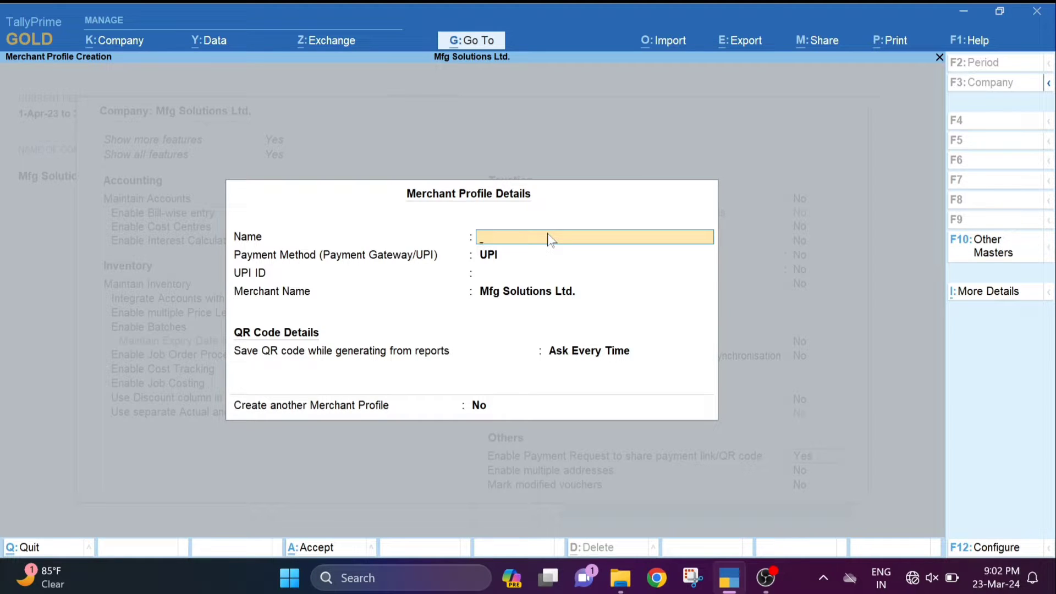
text(SBI(Phone Pay))
key(Return)
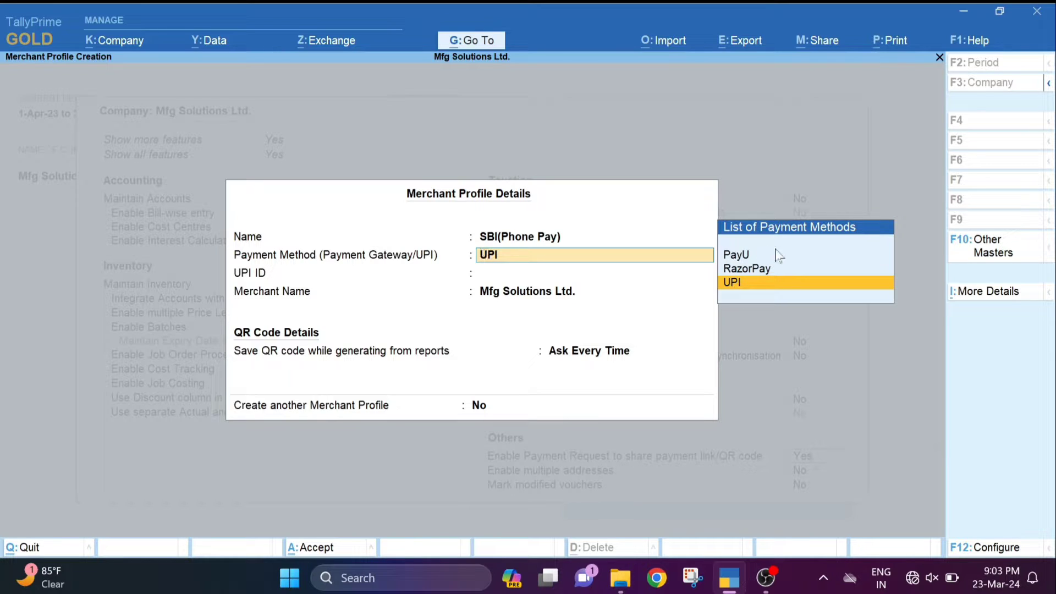
click(730, 284)
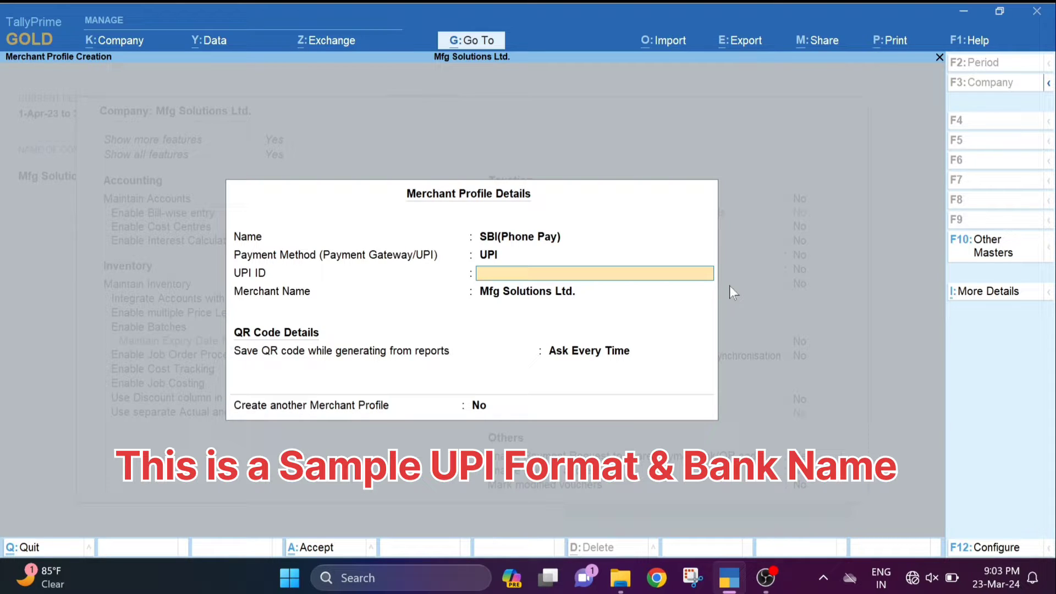
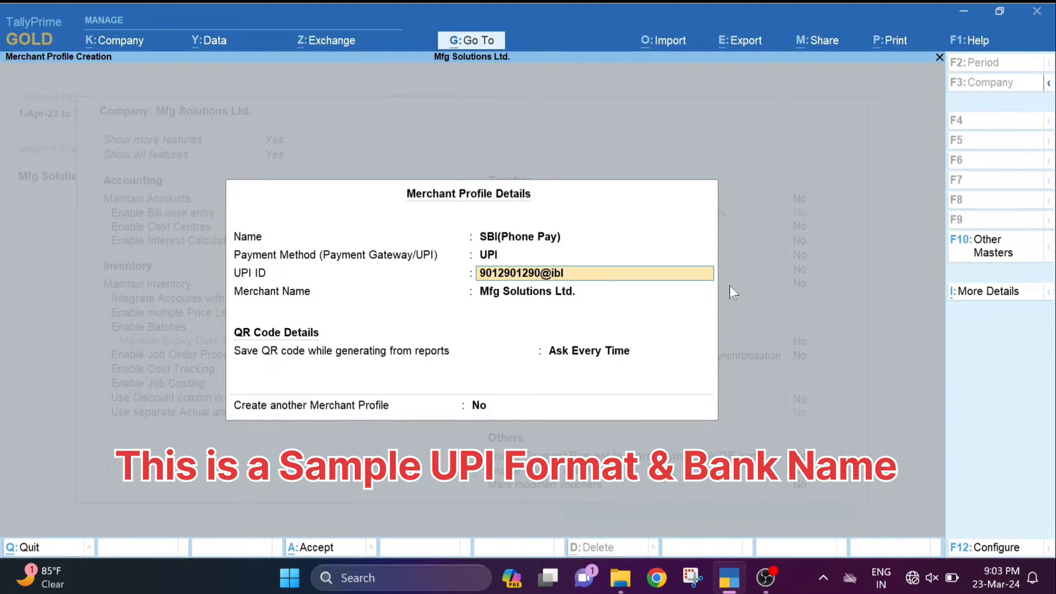
key(Return)
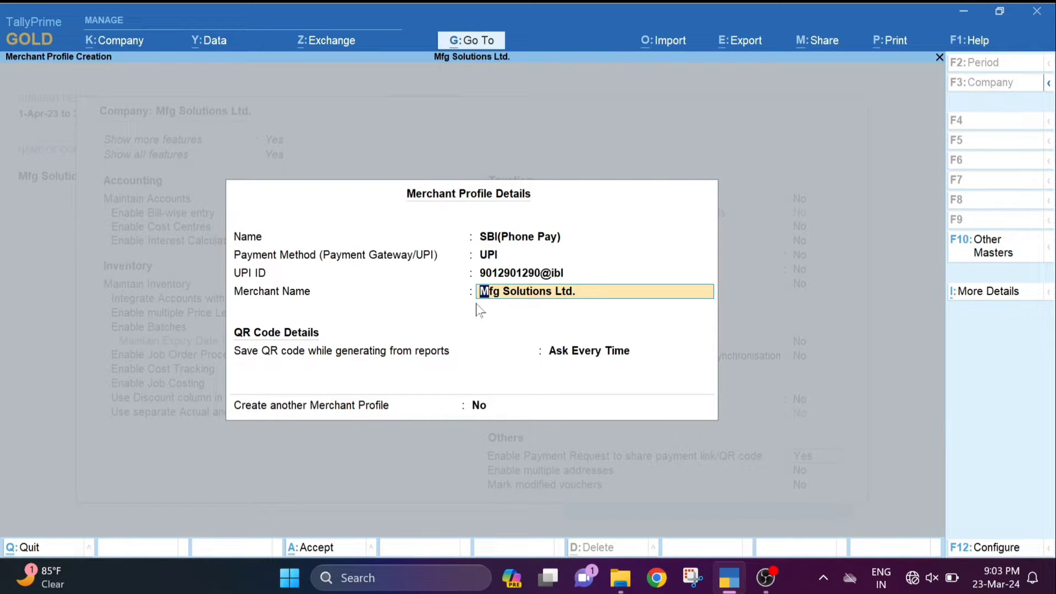
- Keep QR saving at Ask Every Time, create no other merchant profile, and accept the features
key(Return)
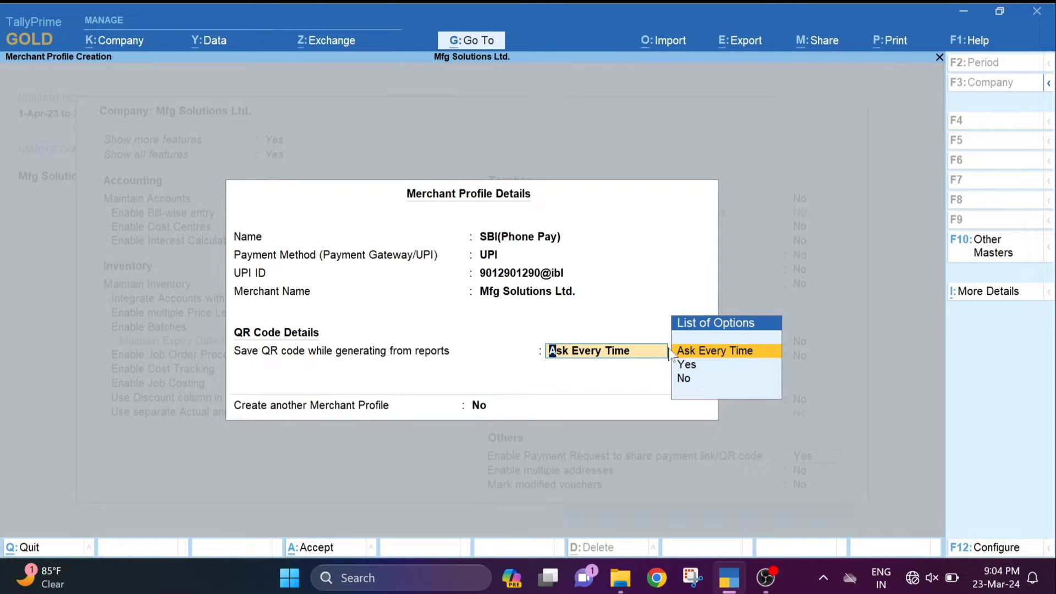
key(Return)
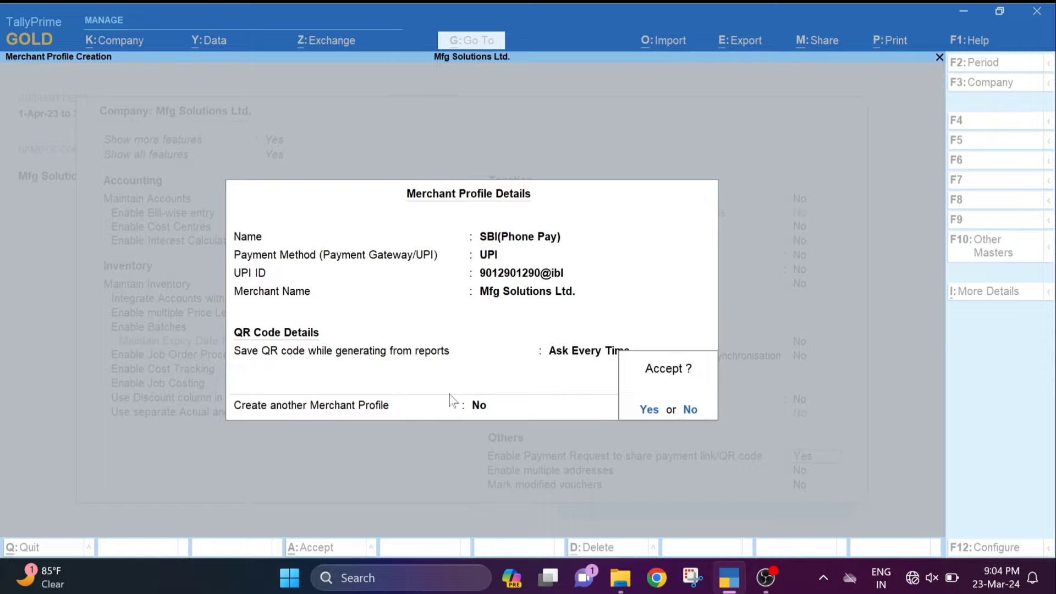
key(Escape)
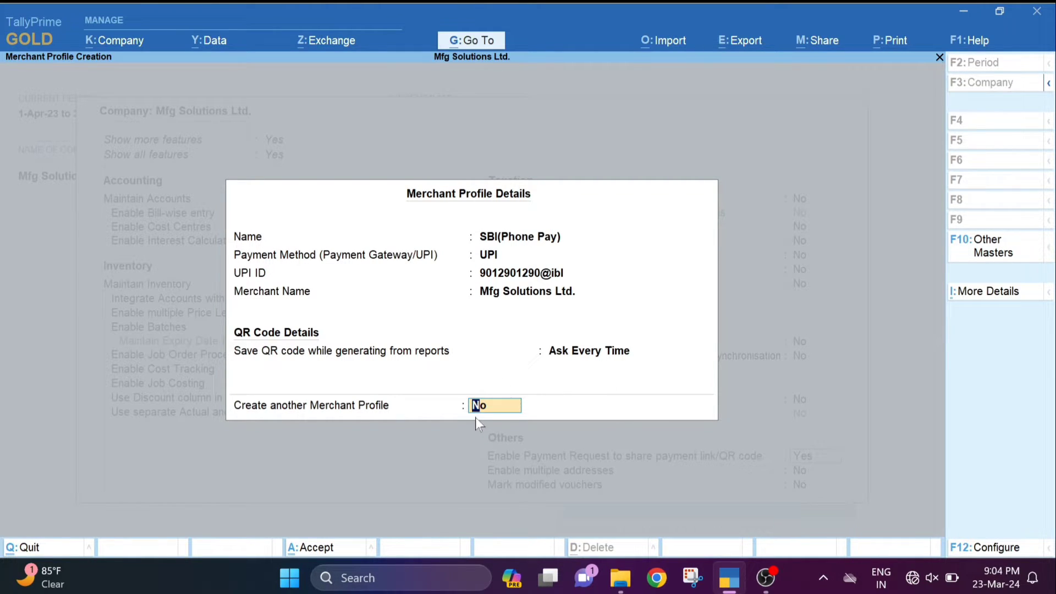
key(Return)
key(Return)
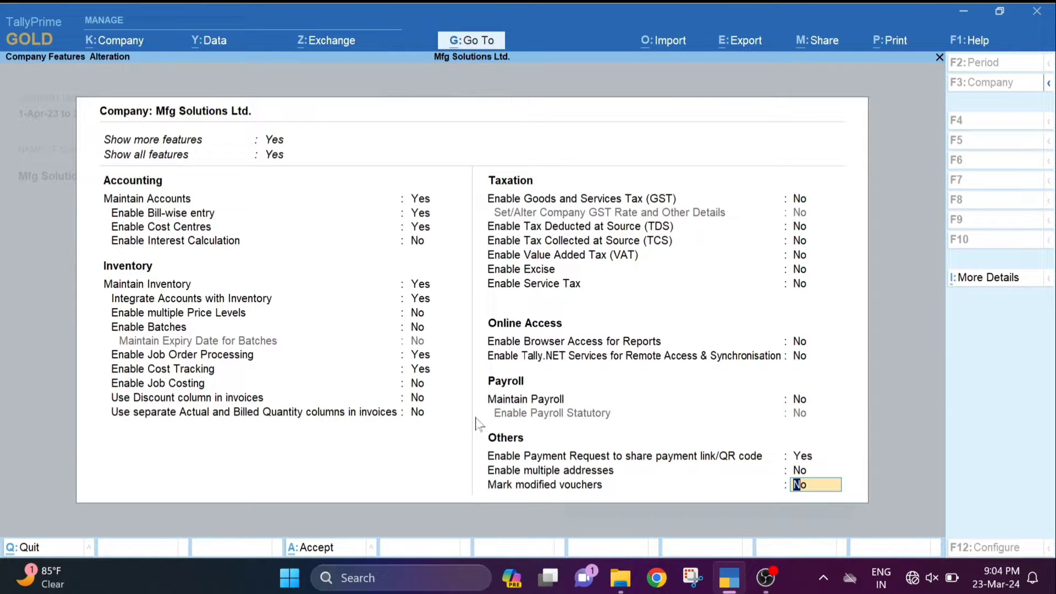
key(ctrl+a)
- Save the company features and open the Sales voucher type through Alter > Voucher Type
key(Return)
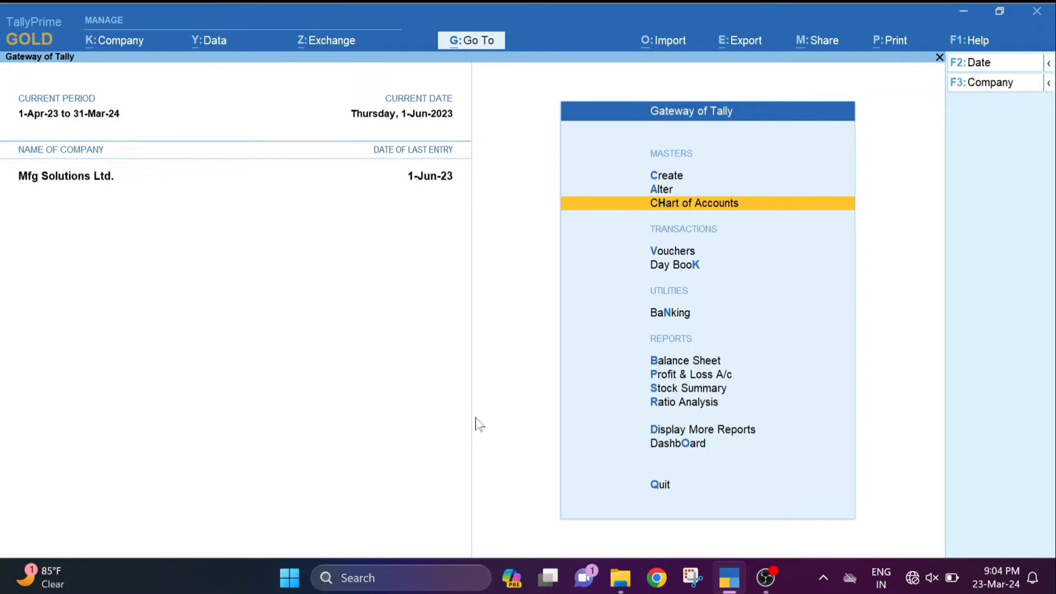
key(Up)
key(Up)
key(Down)
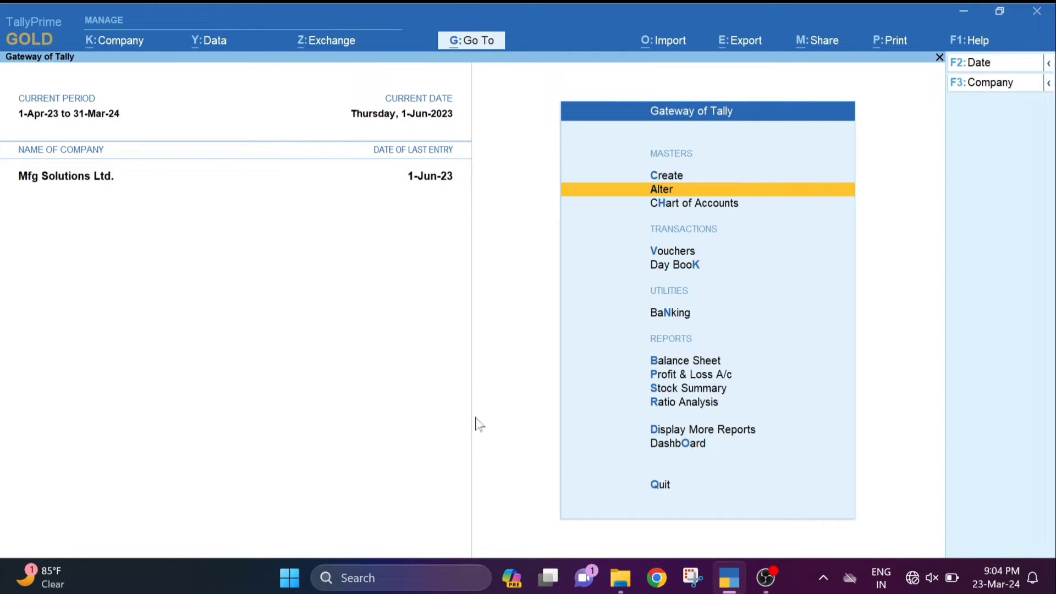
key(Return)
key(Down)
key(Down)
key(Down)
key(Down)
key(Down)
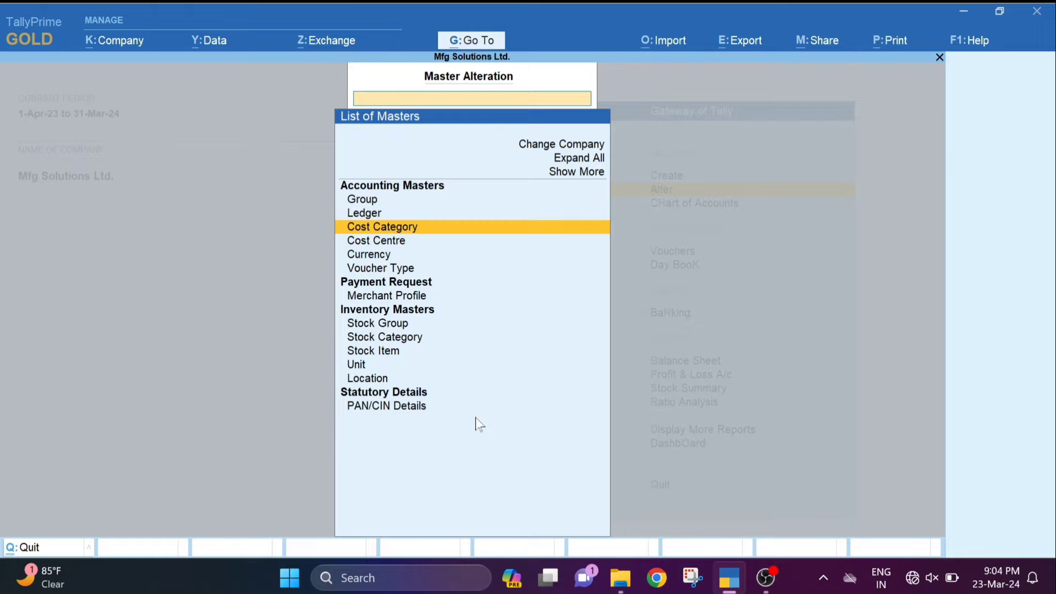
key(Return)
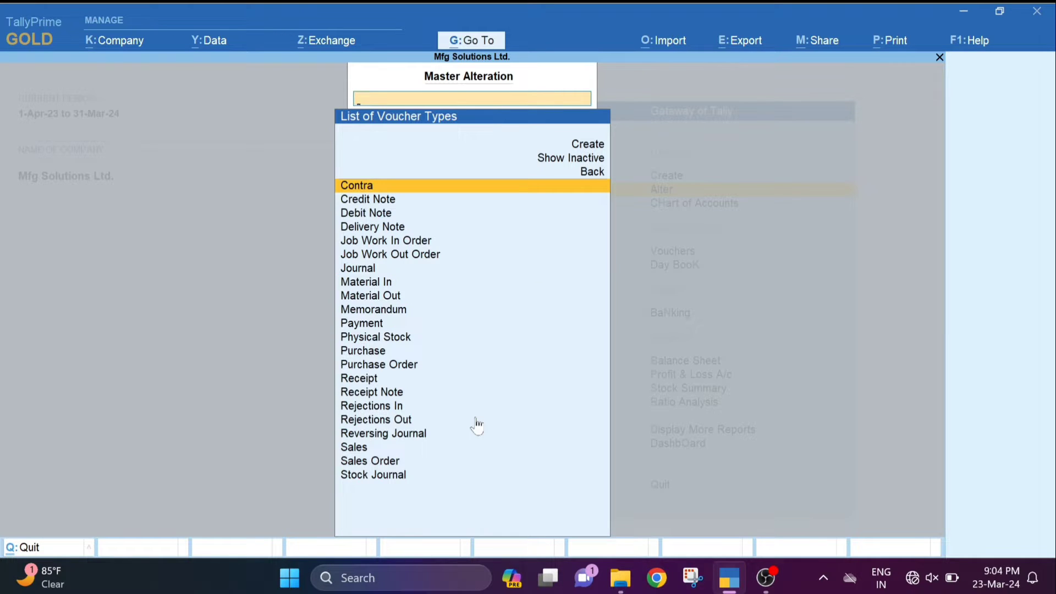
key(Down)
key(Down)
key(Down)
key(Down)
key(Down)
key(Down)
key(Down)
key(Down)
key(Down)
key(Down)
key(Down)
key(Down)
key(Down)
key(Down)
key(Down)
key(Down)
key(Down)
key(Down)
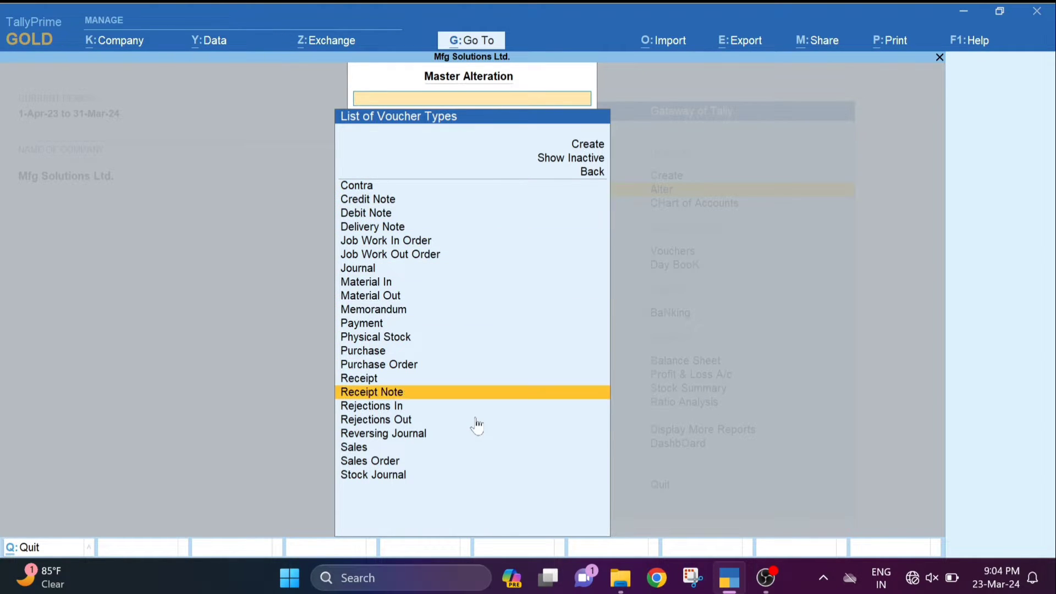
key(Down)
- Set Sales to generate payment link/QR code after saving, keep default bank Not Applicable, and save
key(Return)
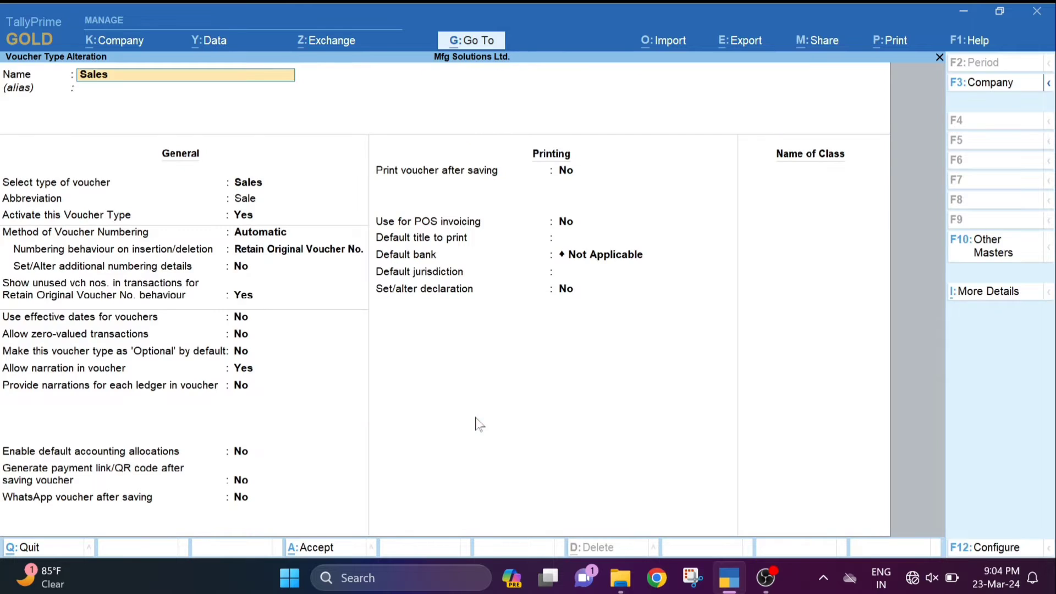
key(Return)
key(Return)
key(Return)
key(Return)
key(Return)
key(Return)
key(Return)
key(Return)
key(Return)
key(Return)
key(Return)
key(Return)
key(Return)
key(Return)
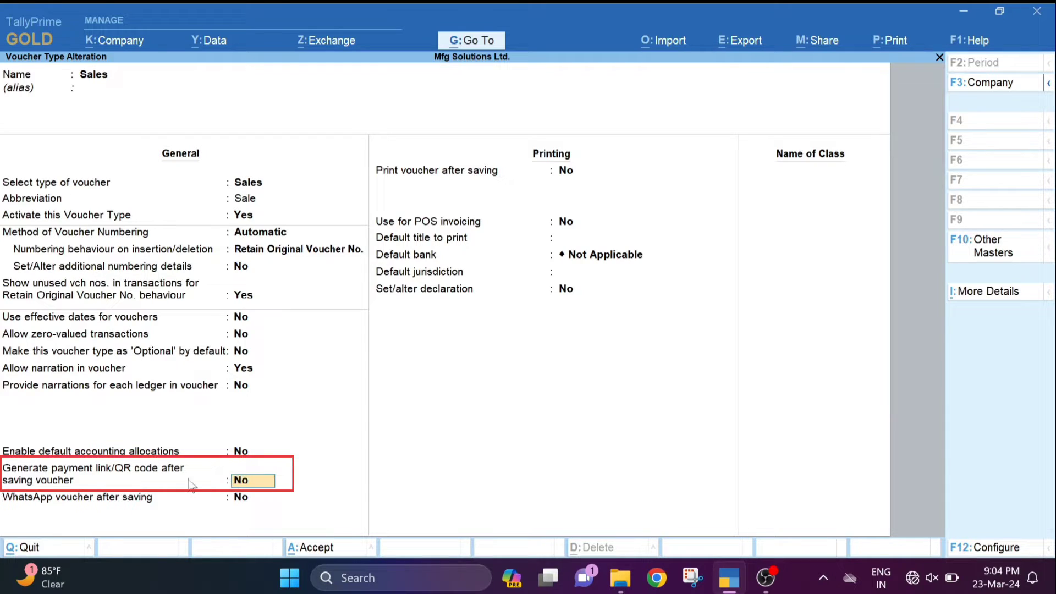
text(y)
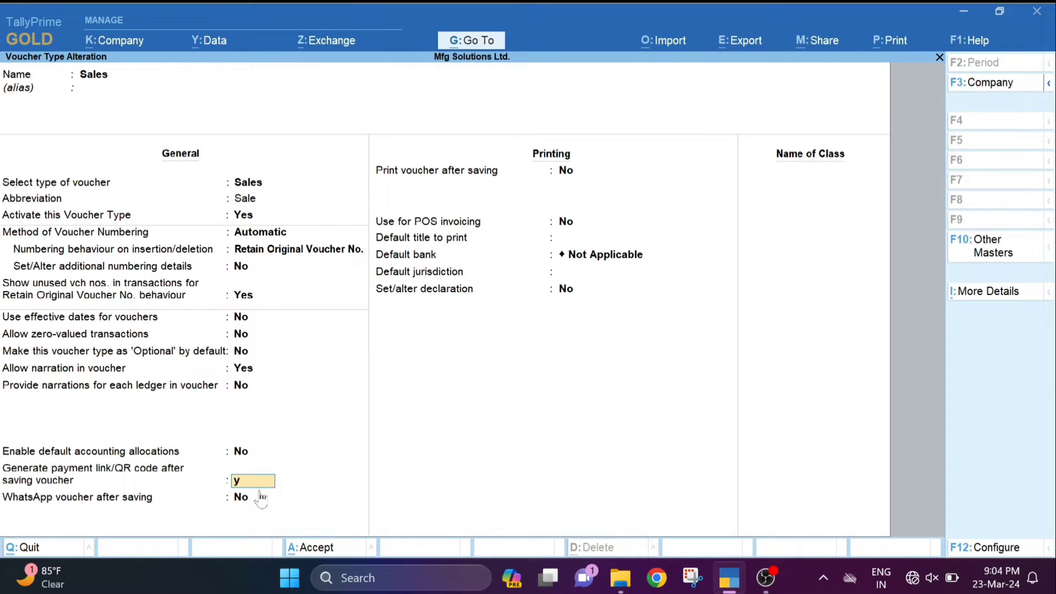
key(Return)
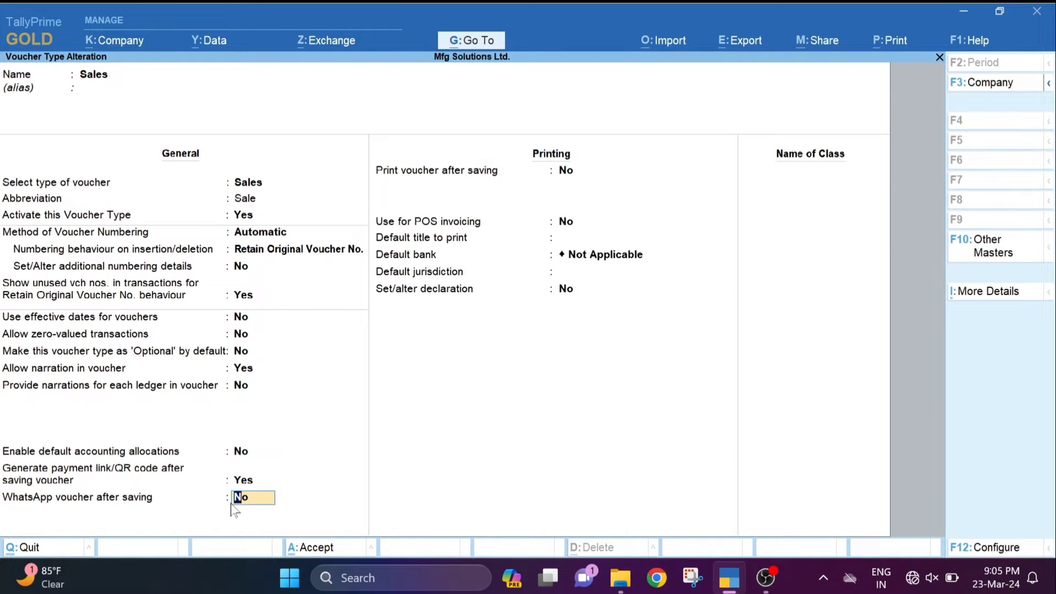
key(Return)
key(Return)
key(Return)
key(Return)
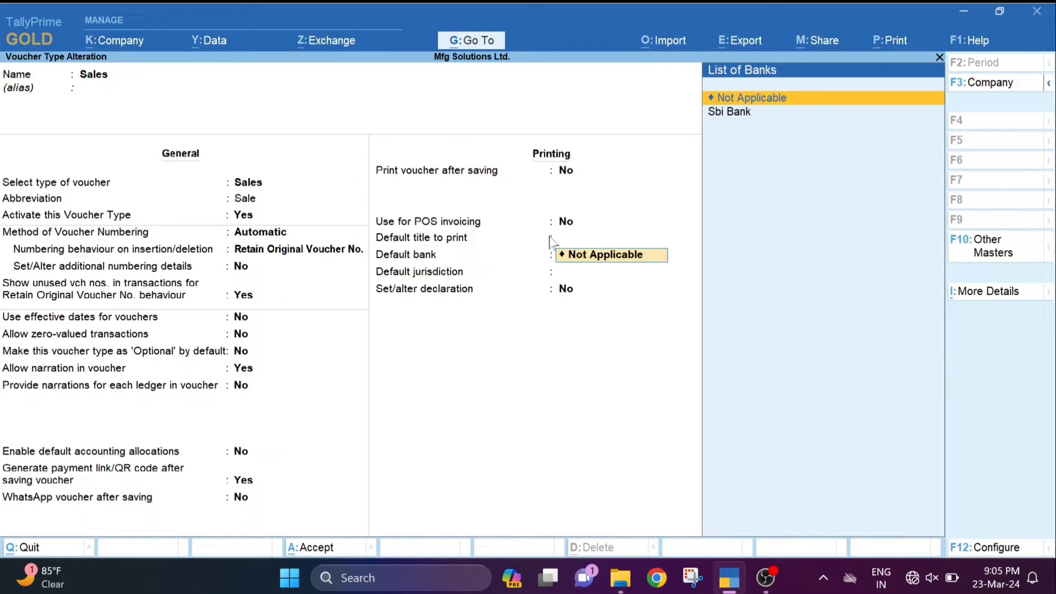
key(Down)
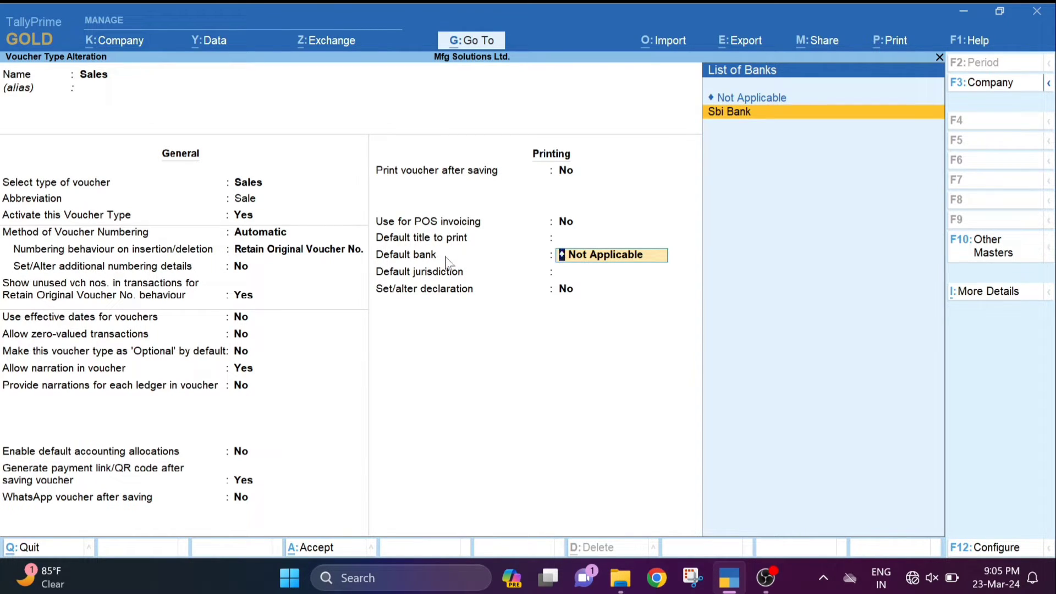
key(Up)
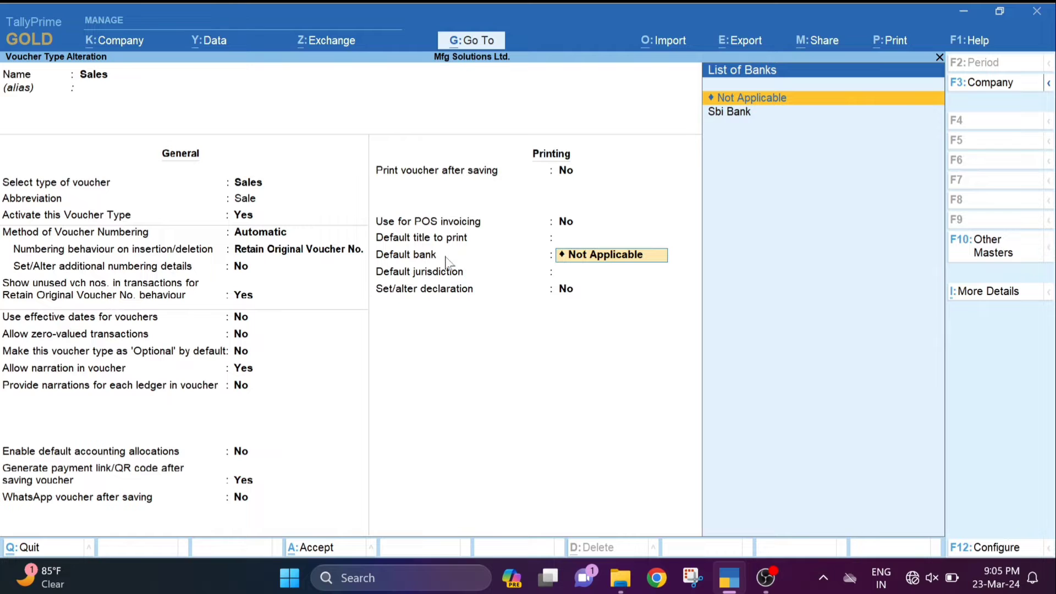
key(Return)
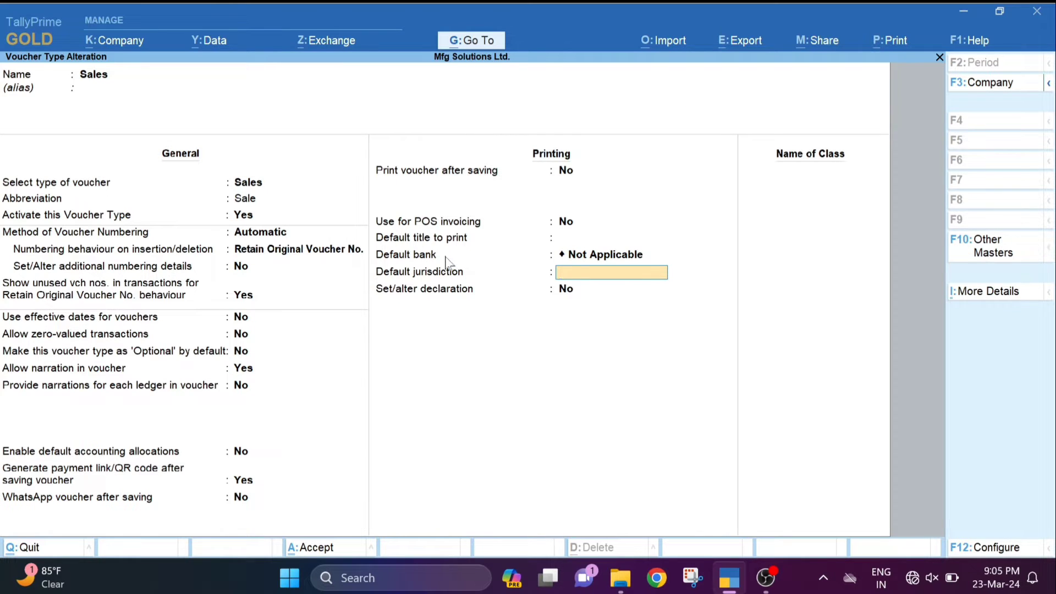
key(Return)
key(Return)
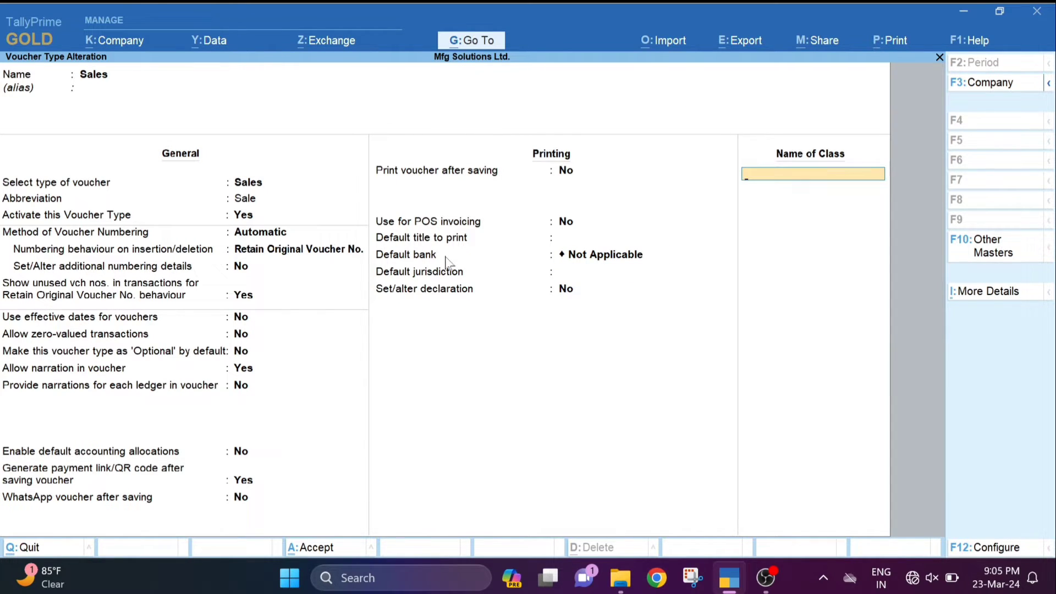
key(Return)
key(Return)
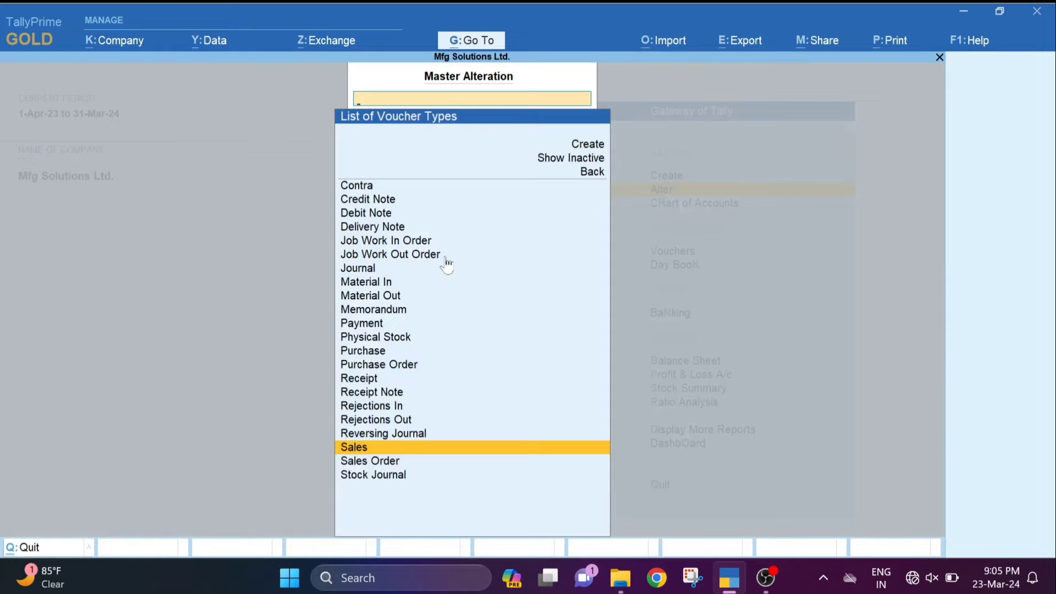
key(Return)
key(BackSpace)
- Leave the voucher type alteration and start creating a new ledger from the Gateway
key(Escape)
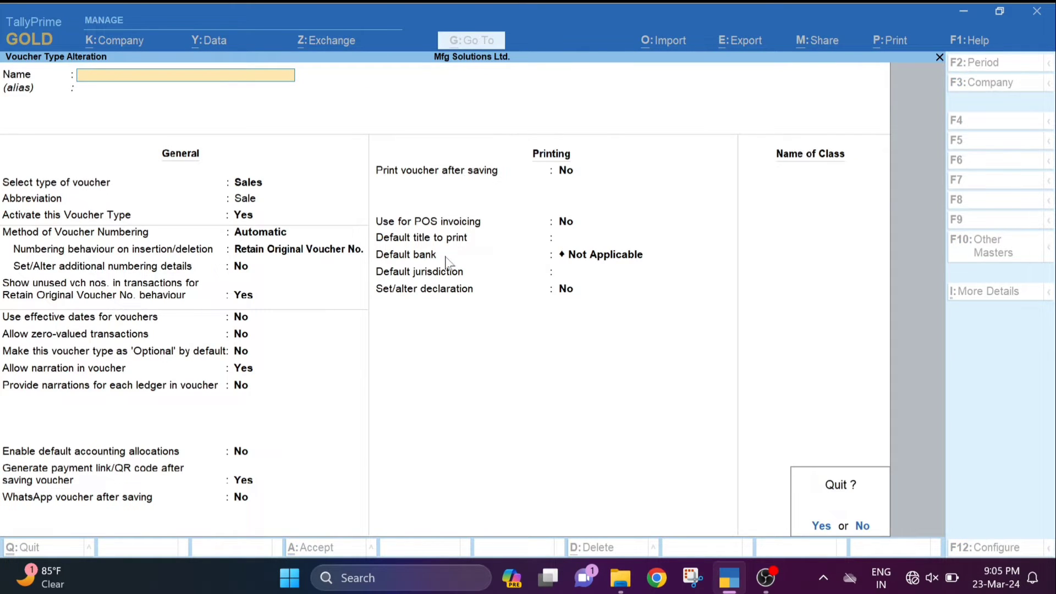
key(Return)
key(Escape)
key(Escape)
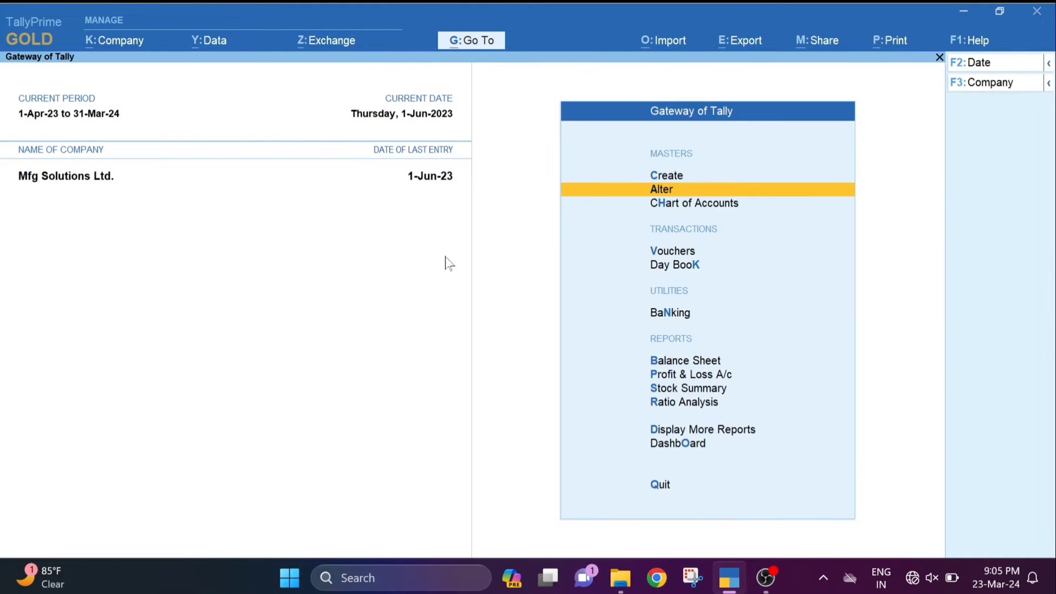
key(Up)
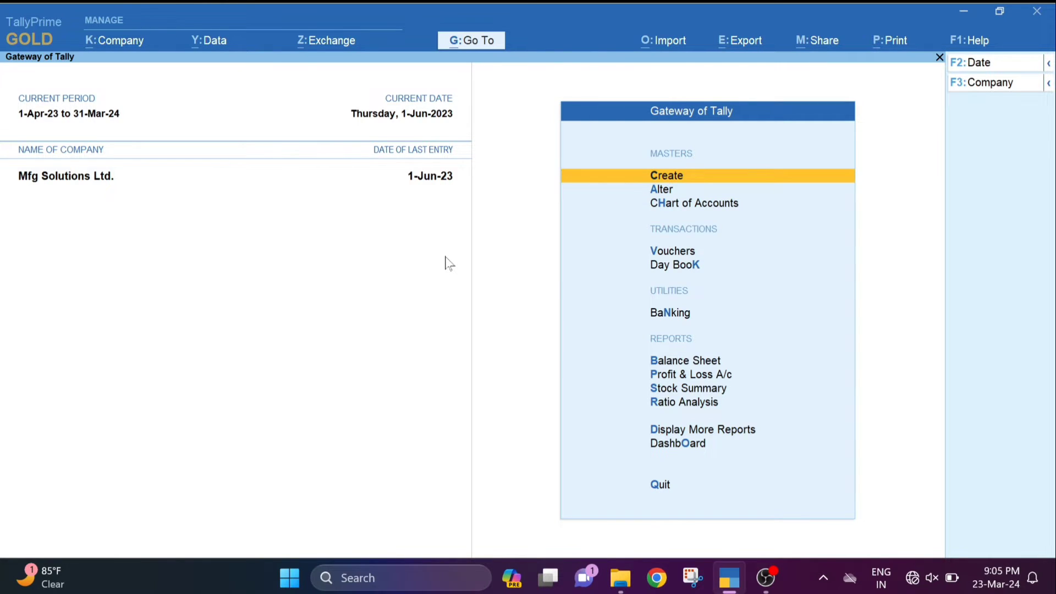
key(Return)
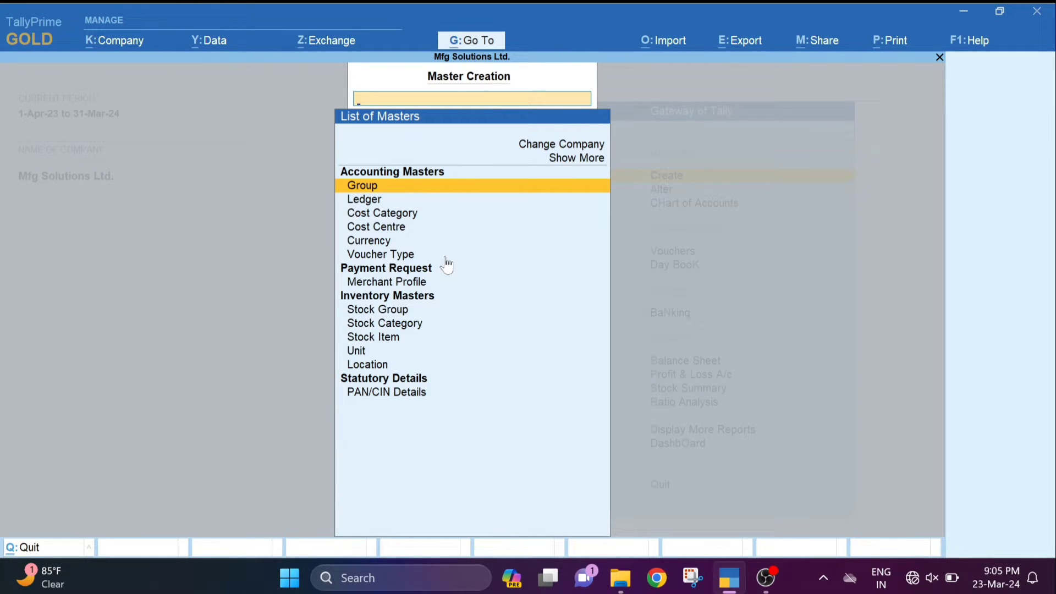
key(Down)
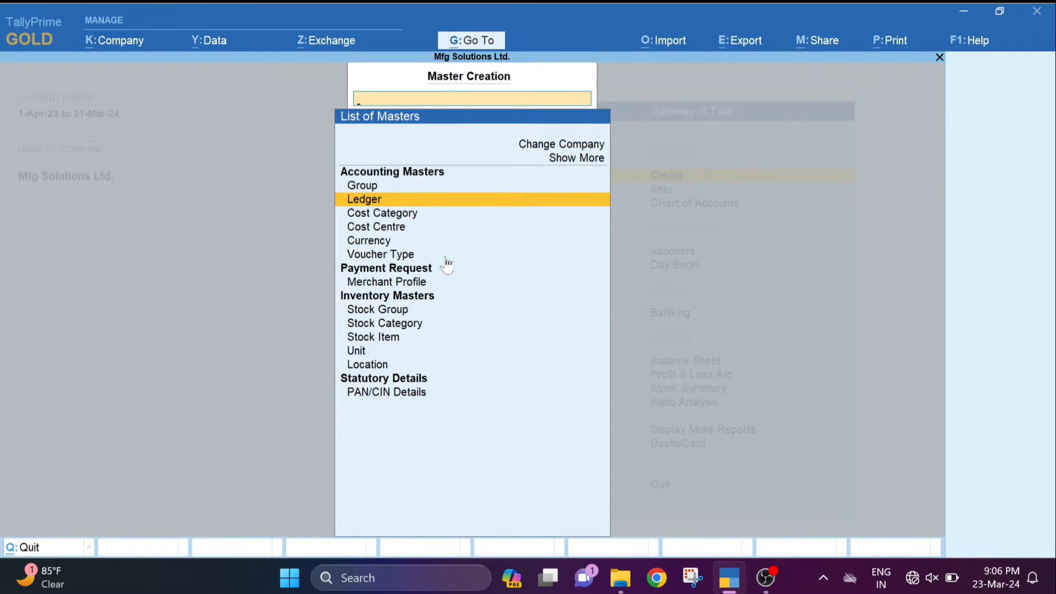
key(Return)
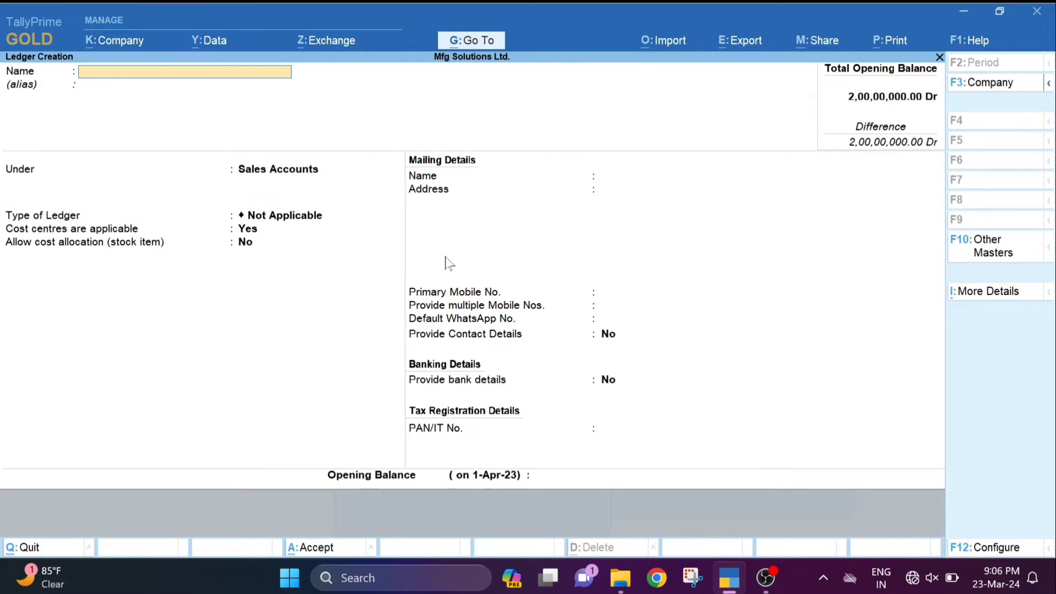
- Name the ledger Ravi Pvt. Ltd. under Sundry Debtors with bill-by-bill balances on
text(Ravi Pvt. Ltd.)
key(Return)
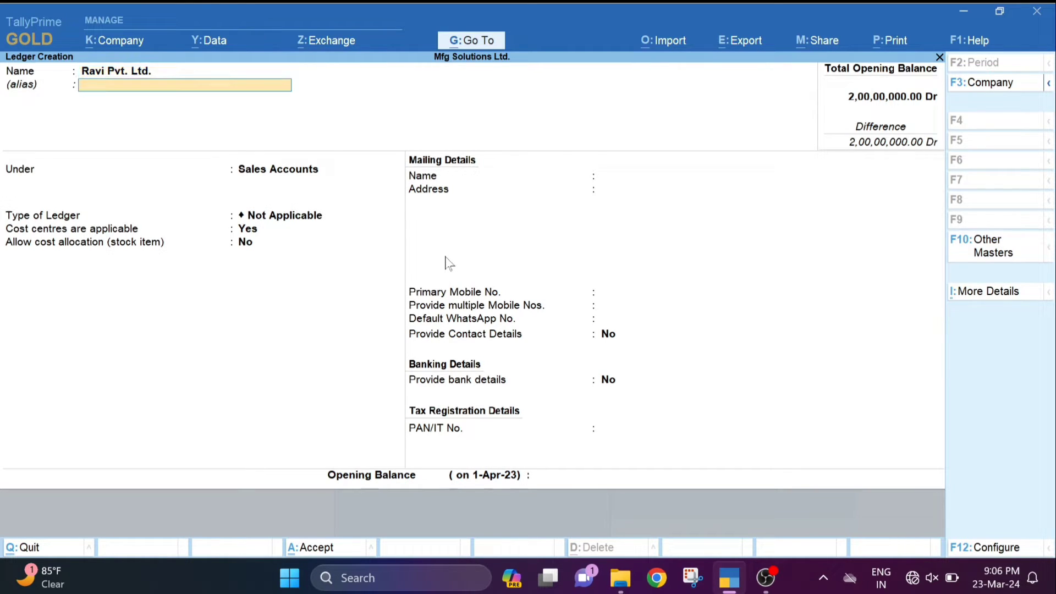
key(Return)
text(de)
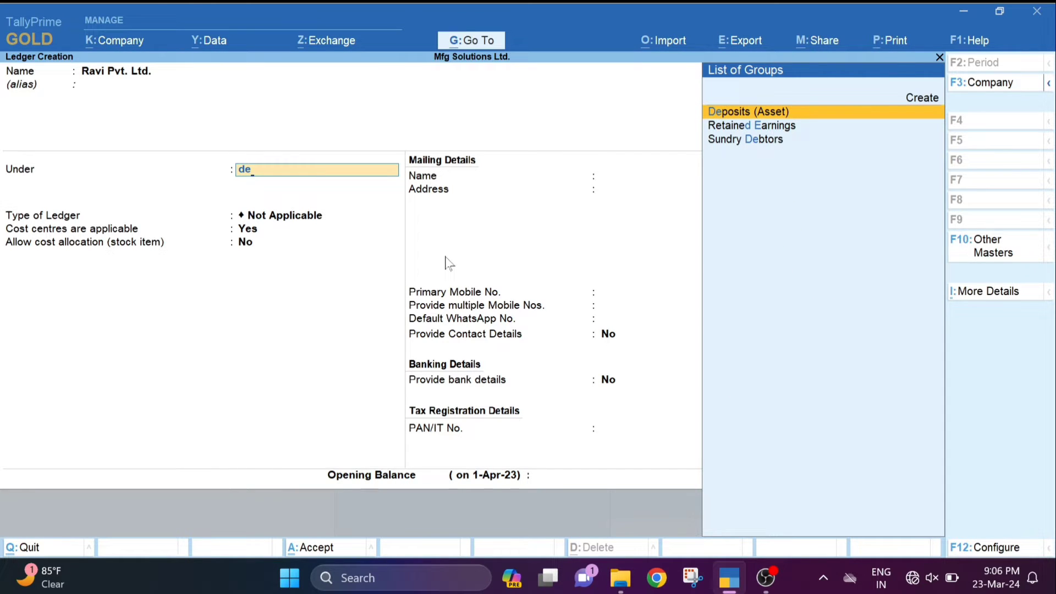
key(Down)
key(Down)
key(Return)
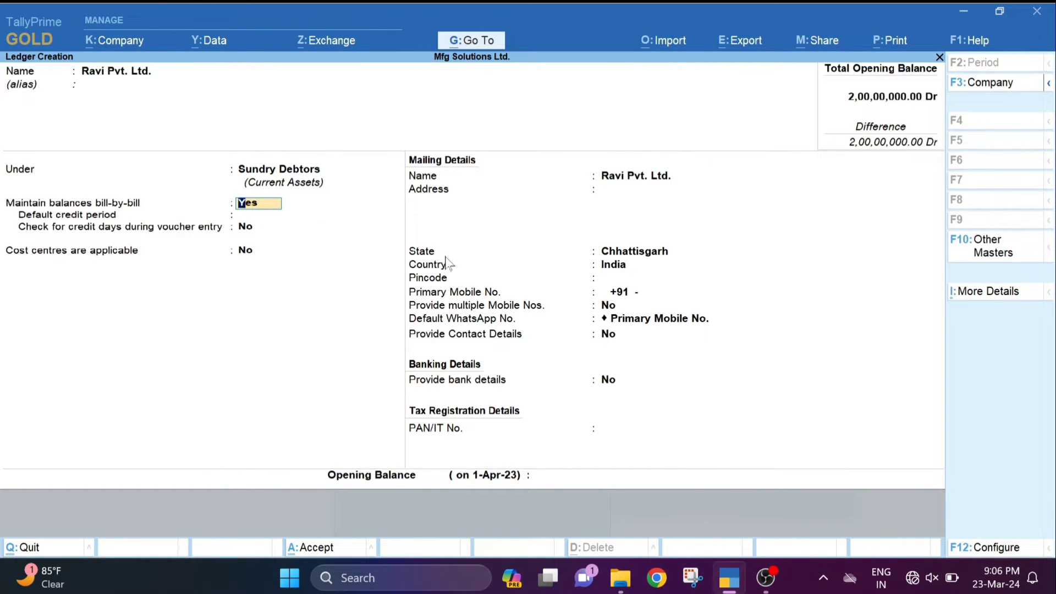
key(Return)
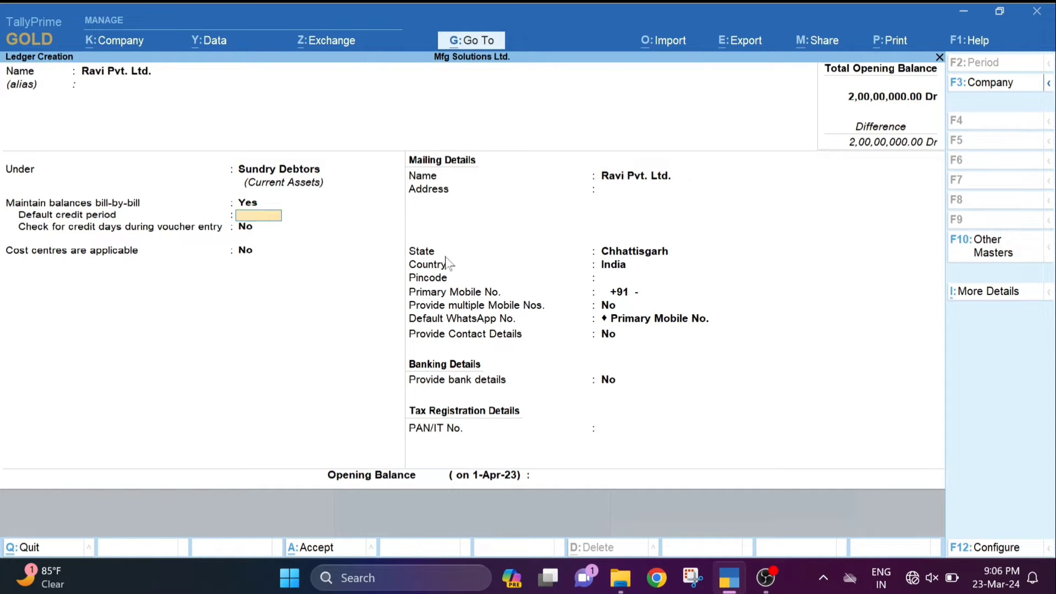
key(Return)
key(Return)
key(Return)
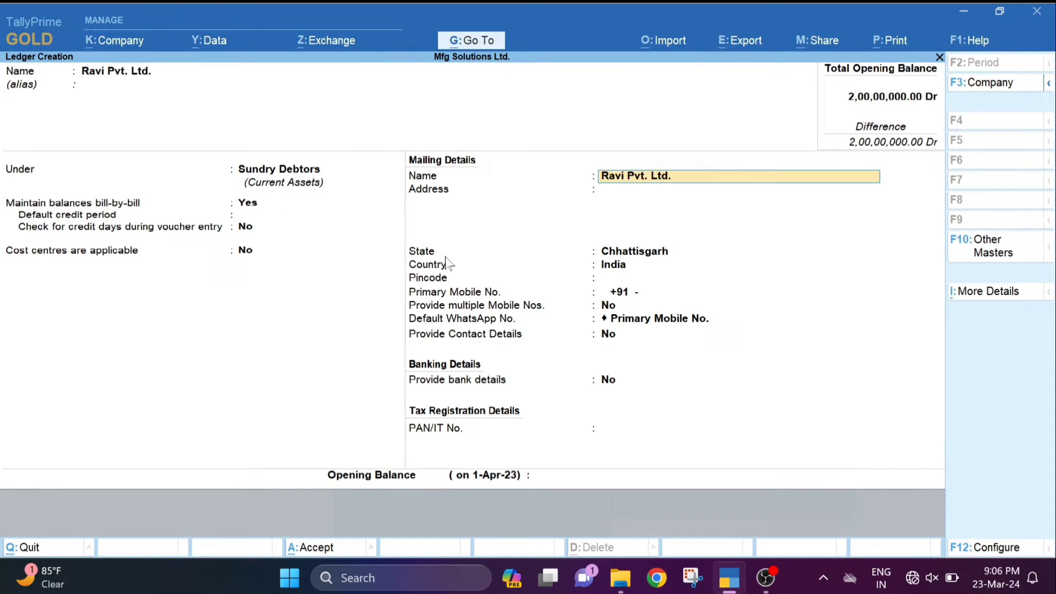
key(Return)
- Enter the Raipur address, save the ledger, and return to the Gateway of Tally
text(Raipur)
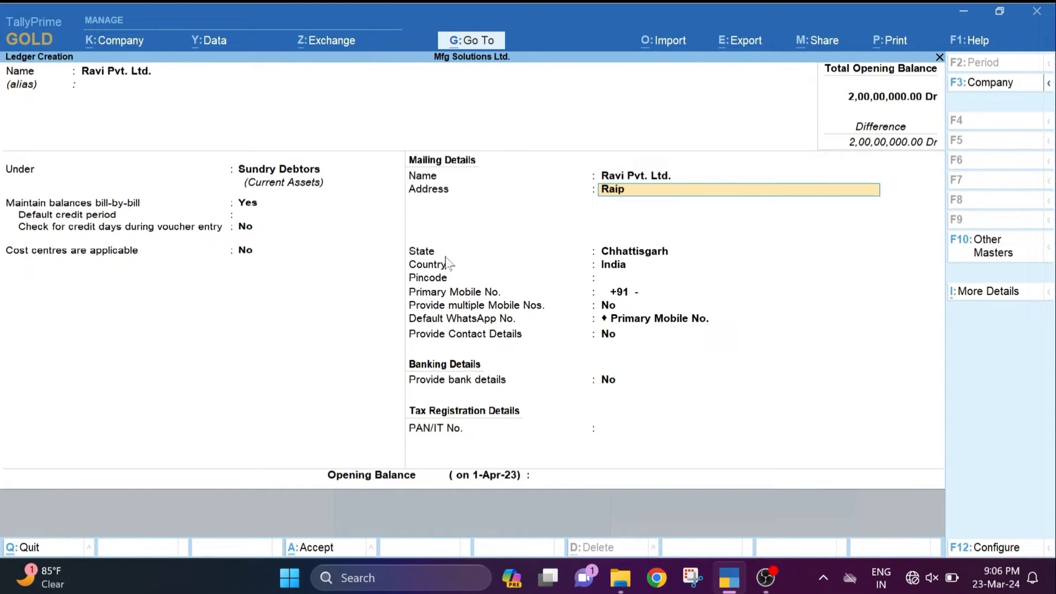
key(Return)
key(Return)
key(Return)
key(Return)
key(Return)
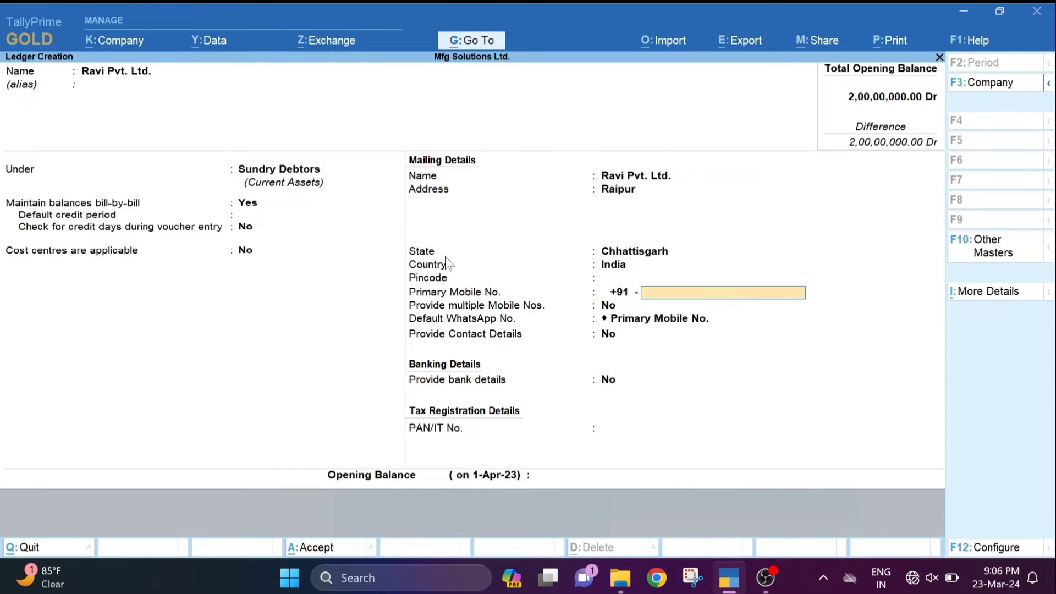
key(Return)
key(Return)
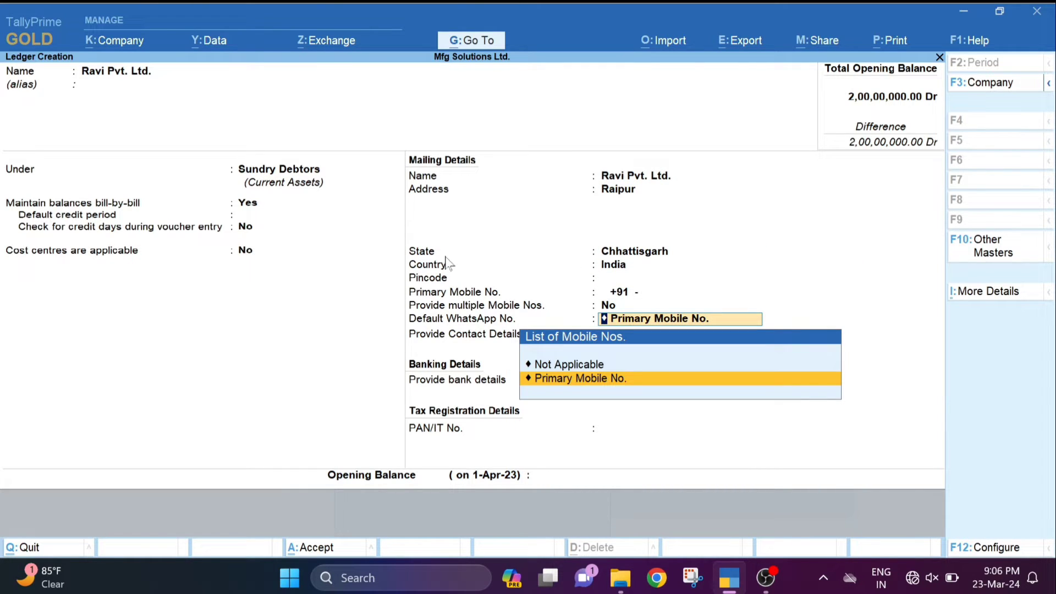
key(Return)
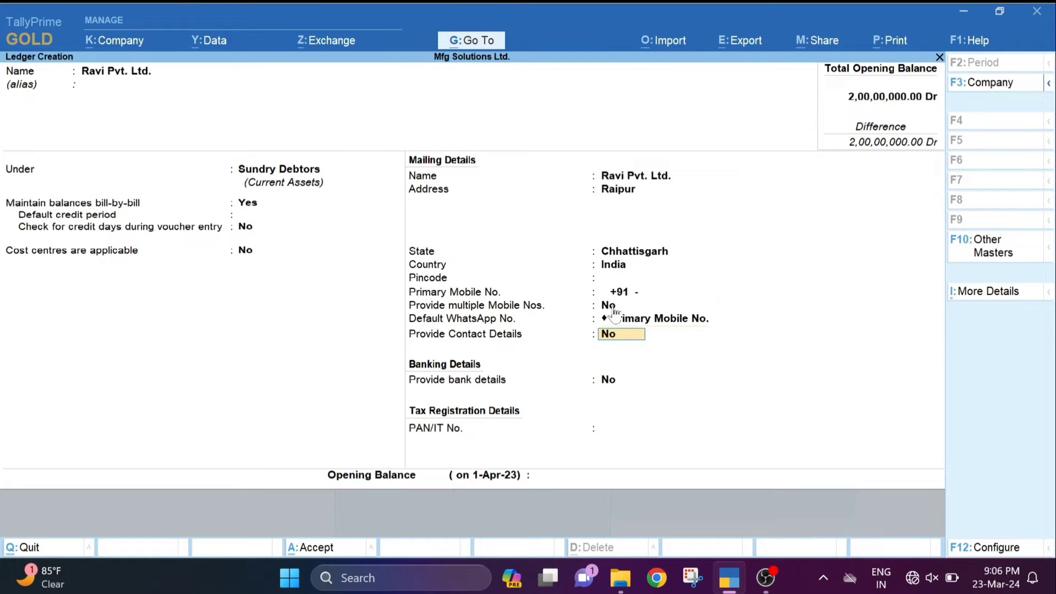
key(Return)
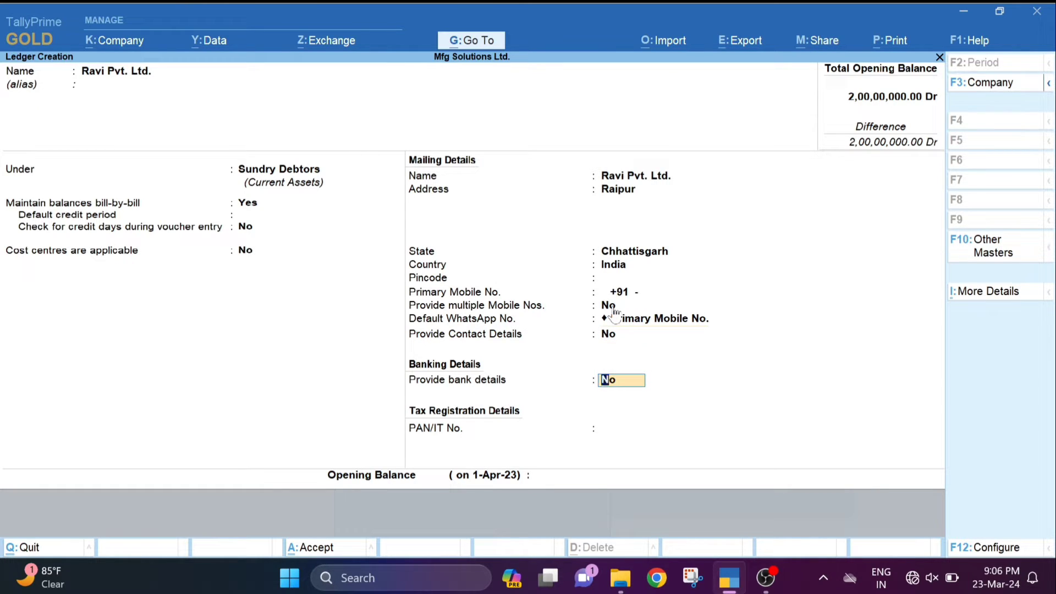
key(Return)
key(Return)
key(Return)
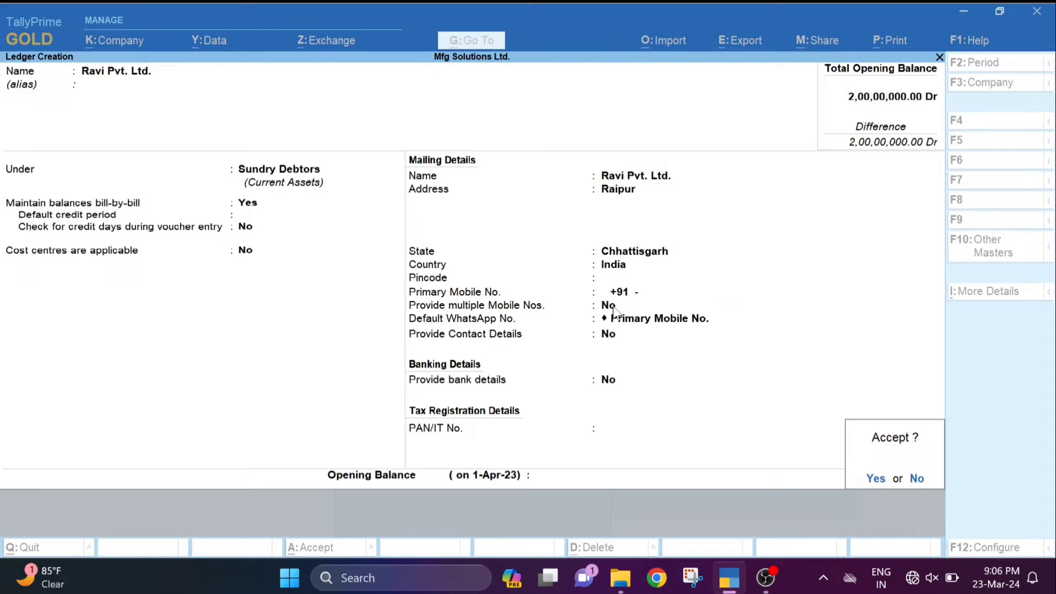
key(Return)
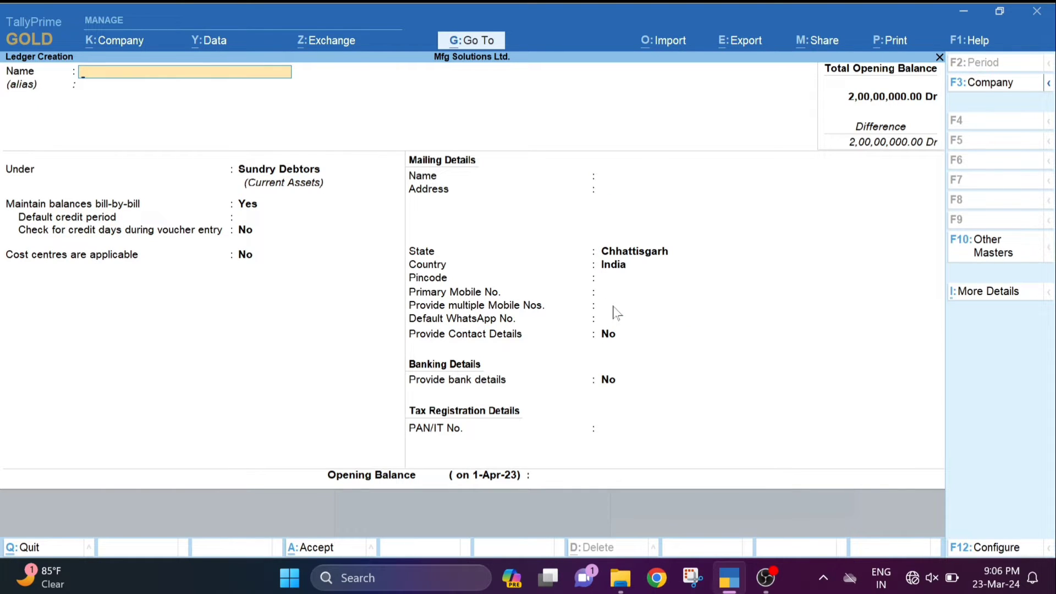
key(Escape)
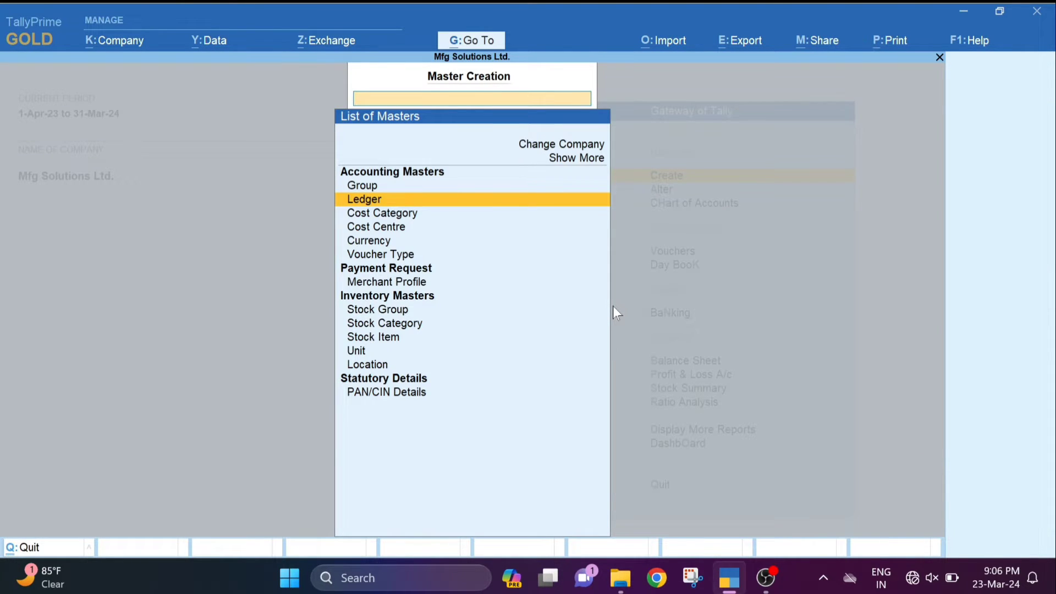
key(Escape)
key(Down)
key(Down)
key(Down)
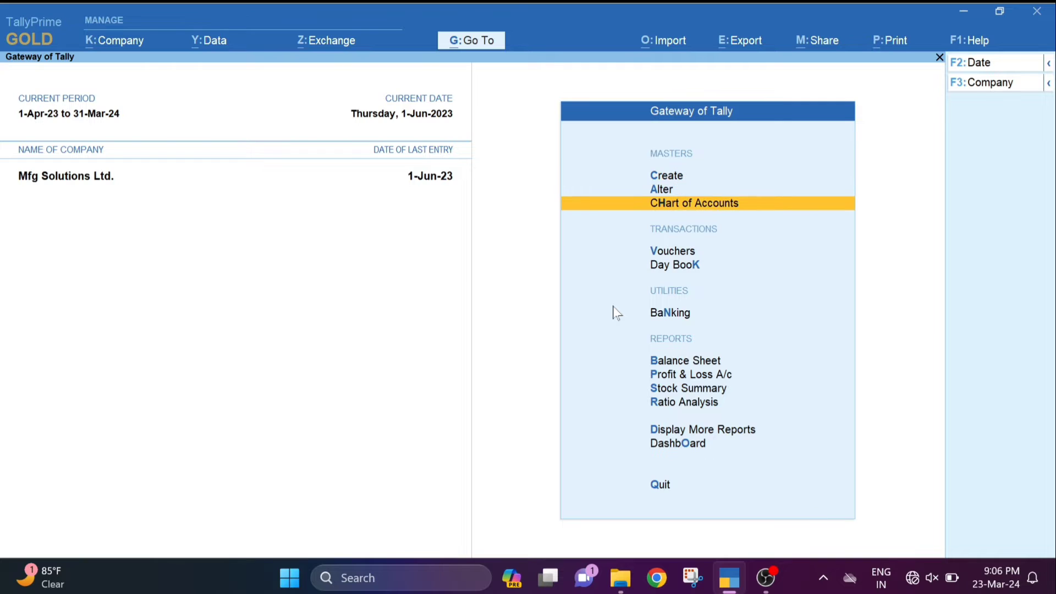
- Start a sales voucher for Ravi Pvt. Ltd. with Sales A/c as the sales ledger
key(Return)
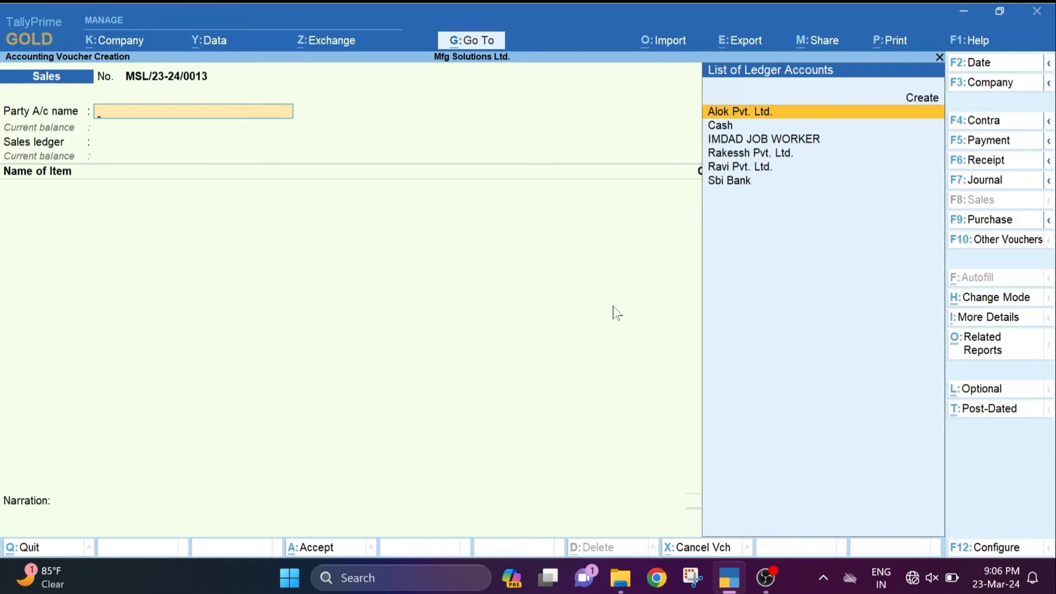
key(Down)
key(Down)
key(Down)
key(Down)
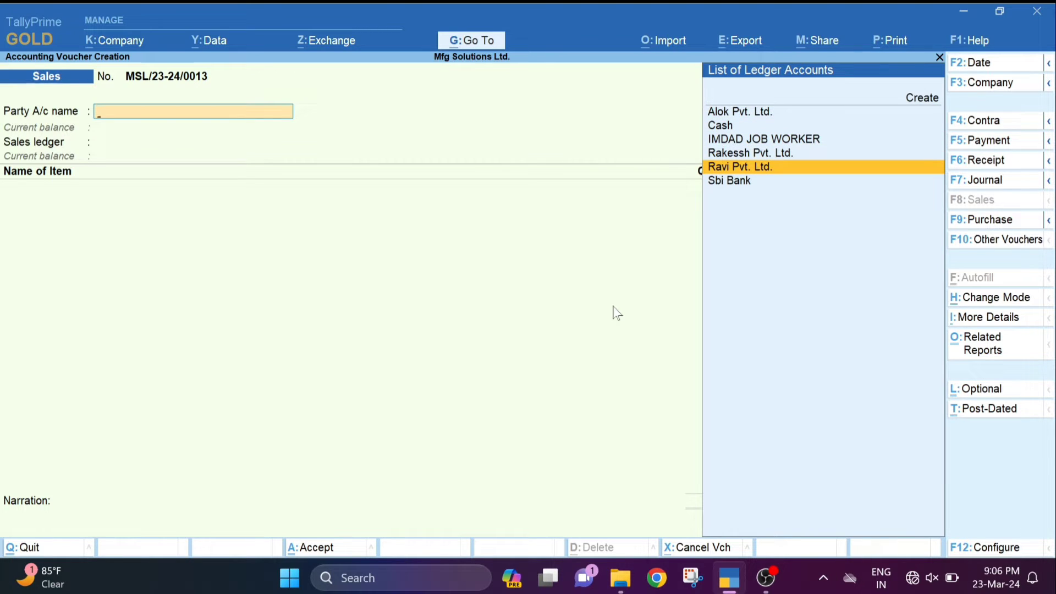
key(Return)
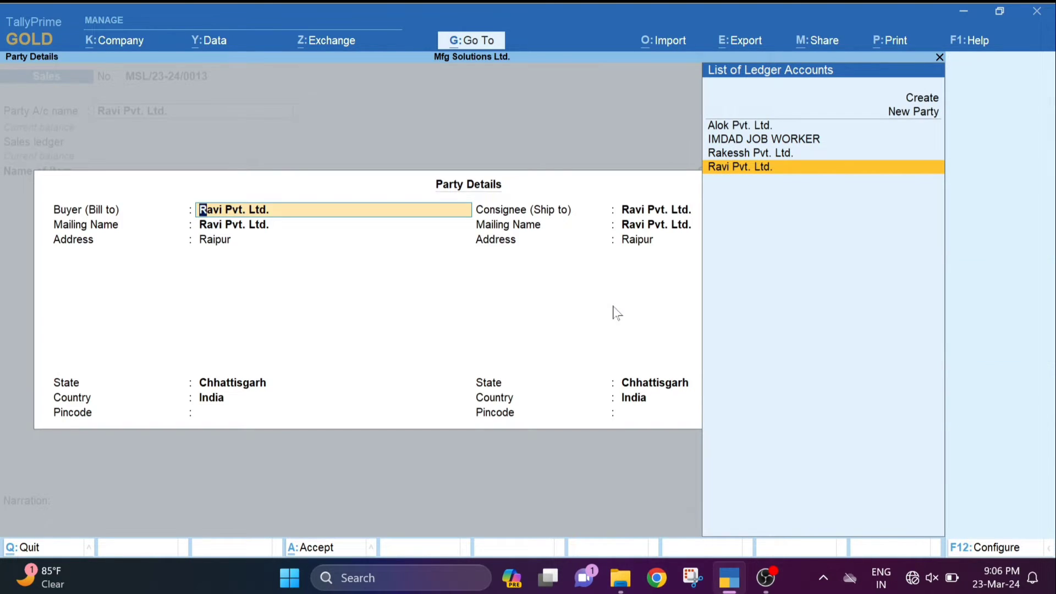
key(Return)
key(Return)
key(Return)
key(Return)
key(Return)
key(Return)
key(Return)
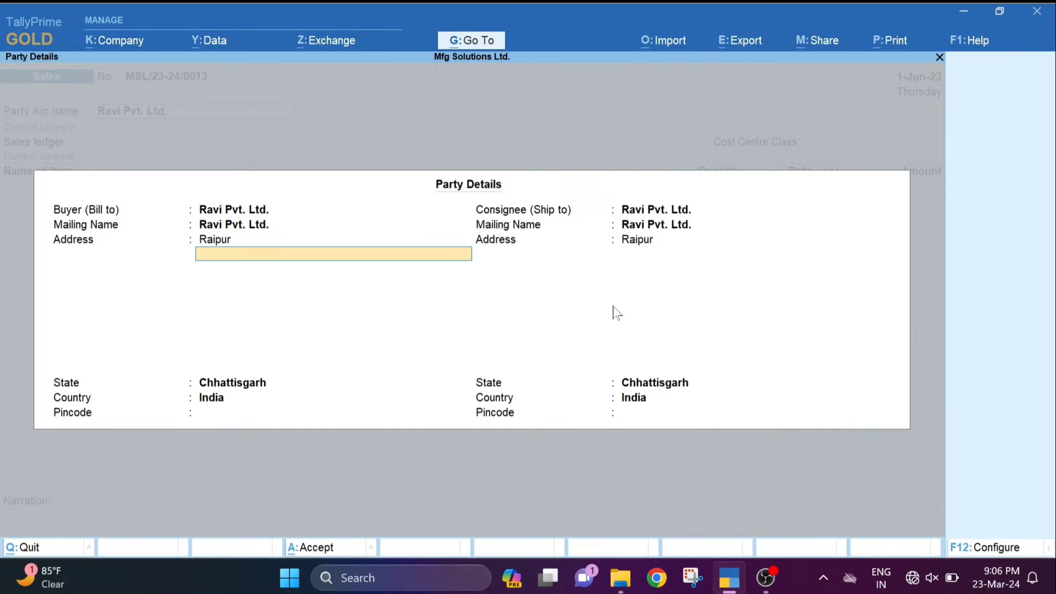
key(Return)
key(Return)
key(Return)
key(Return)
key(Return)
key(Return)
key(Return)
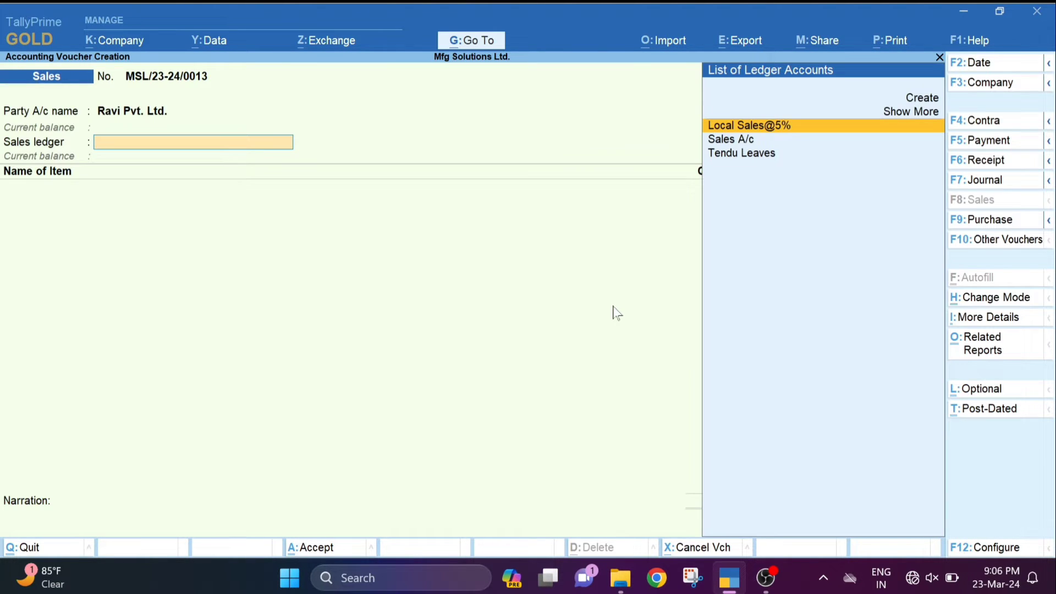
key(Down)
key(Return)
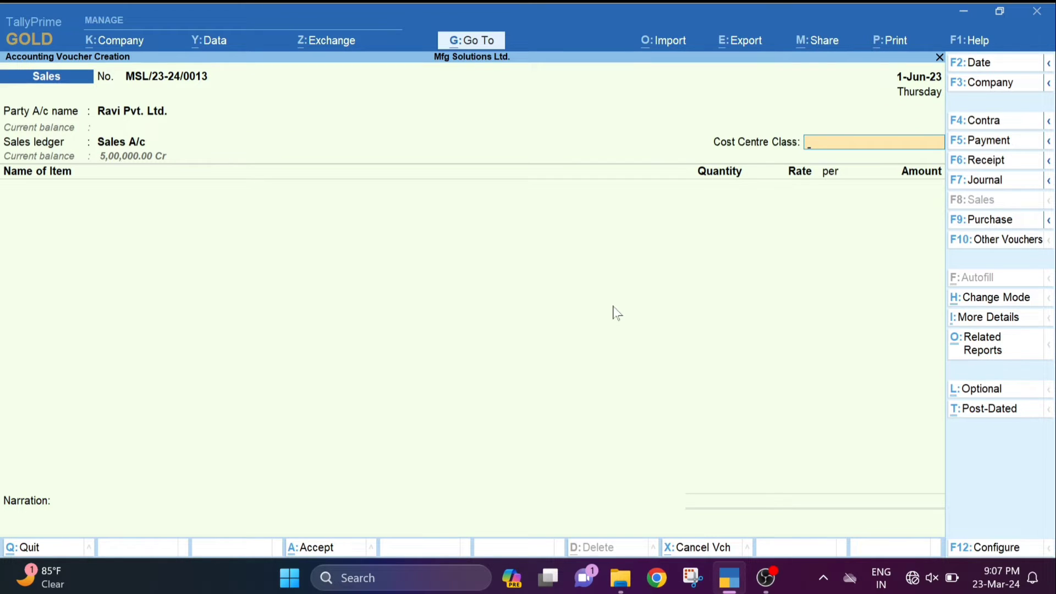
key(Return)
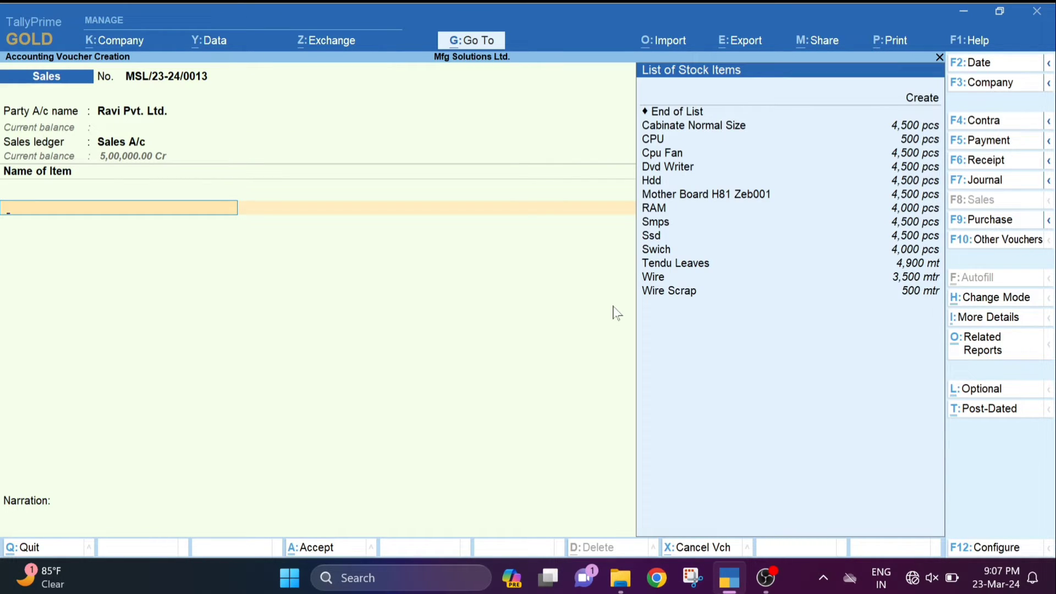
- Add 5 pcs of CPU from Finished Goods Godowns at 25,000 as a New Ref bill
key(Down)
key(Down)
key(Down)
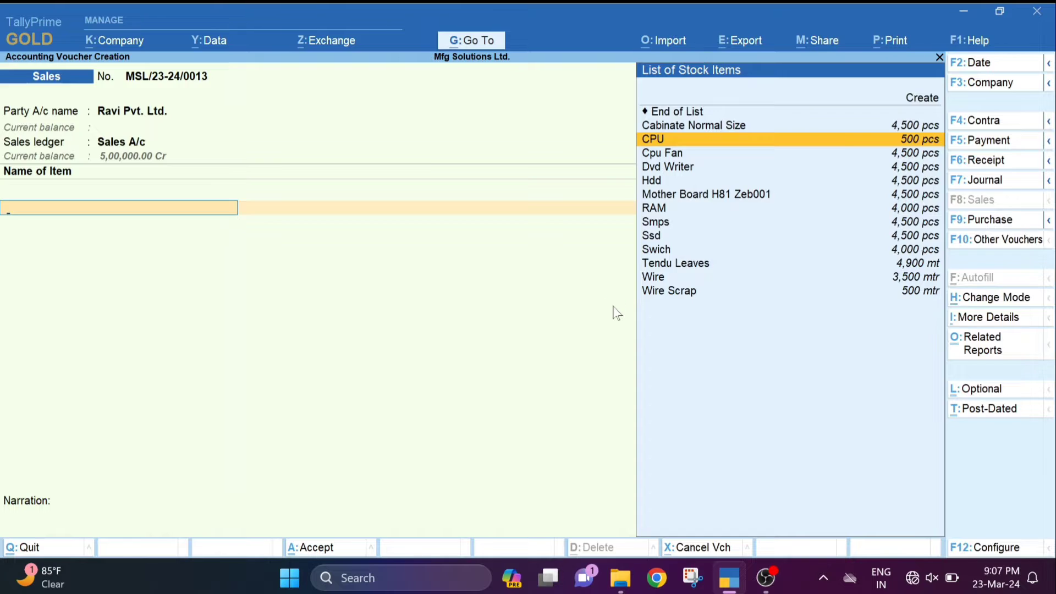
key(Return)
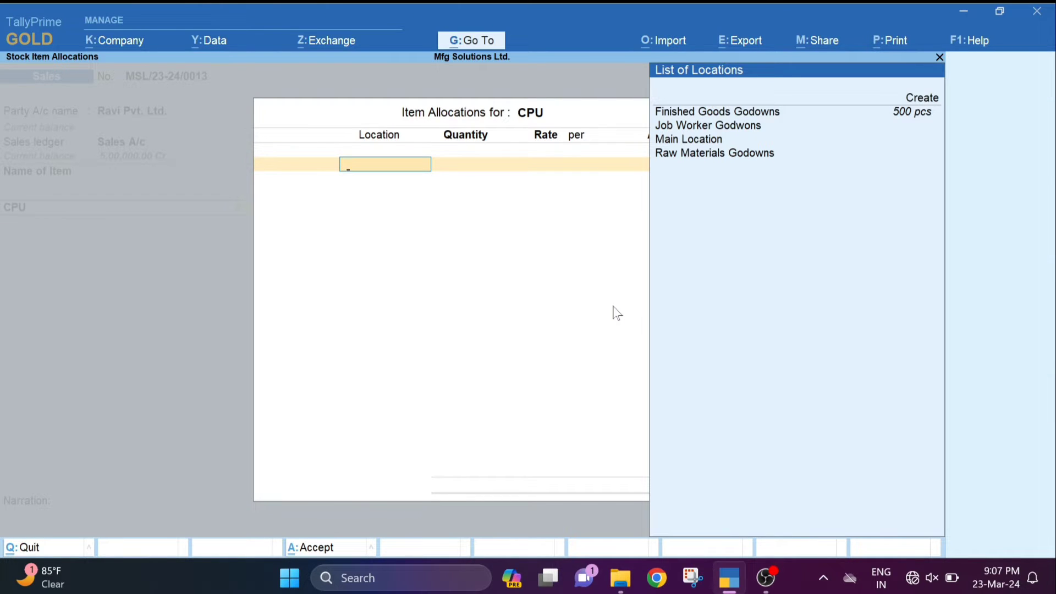
key(Return)
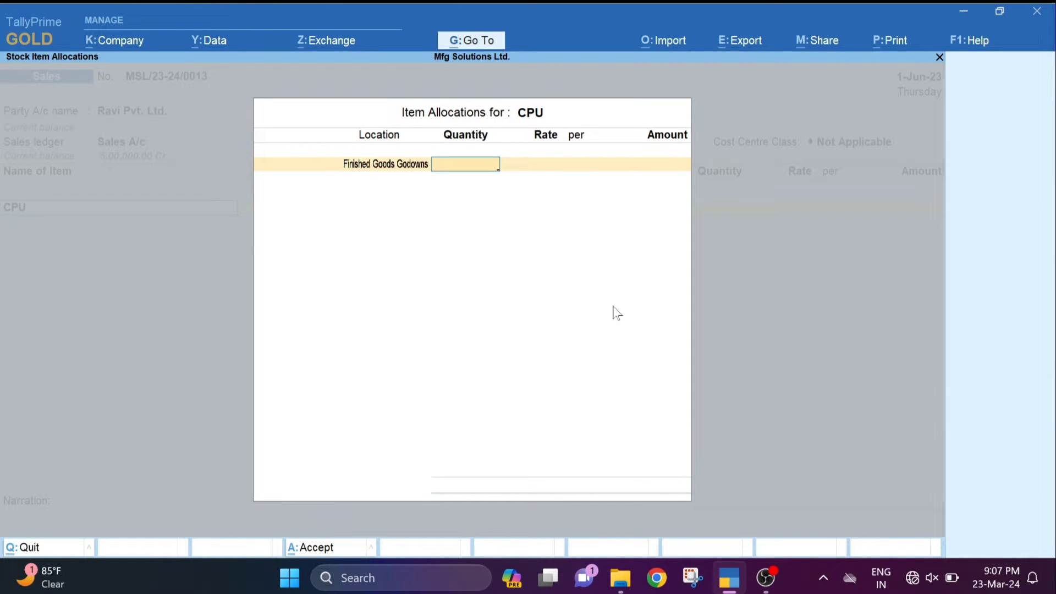
text(5)
key(Return)
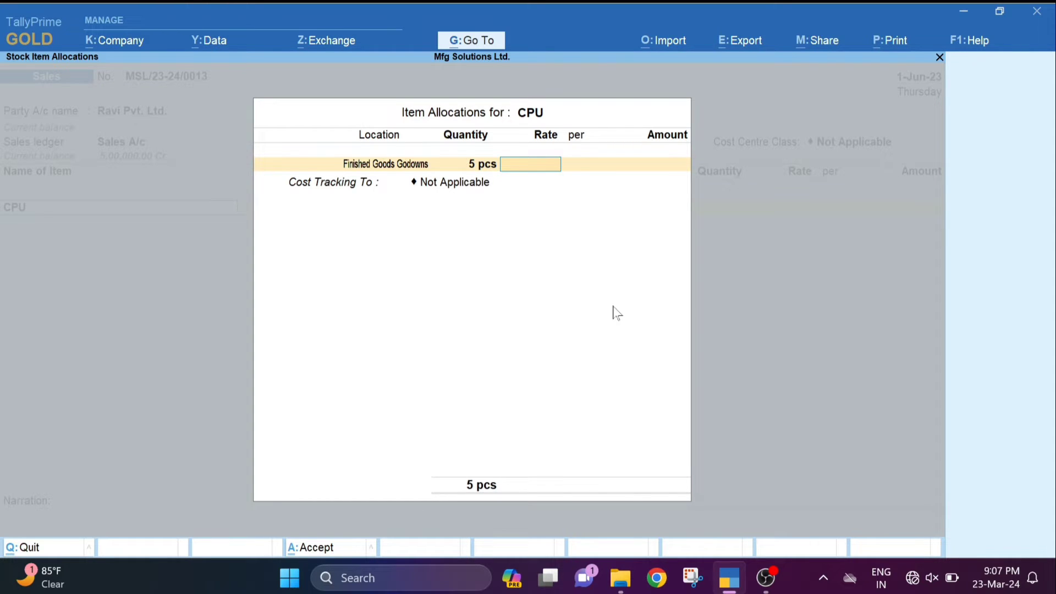
text(25000)
key(Return)
key(Return)
key(Return)
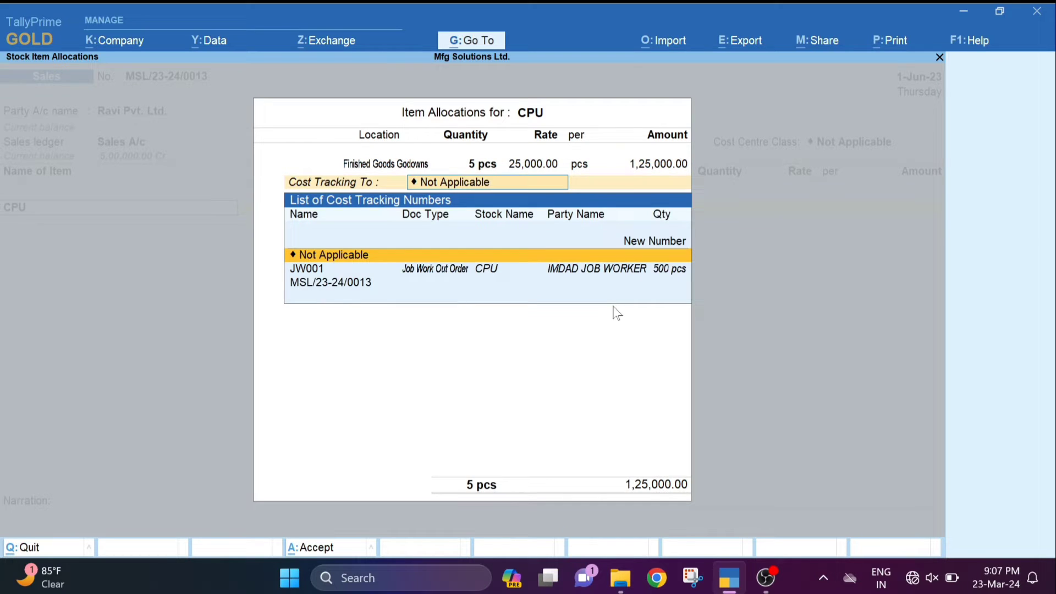
key(Return)
key(Return)
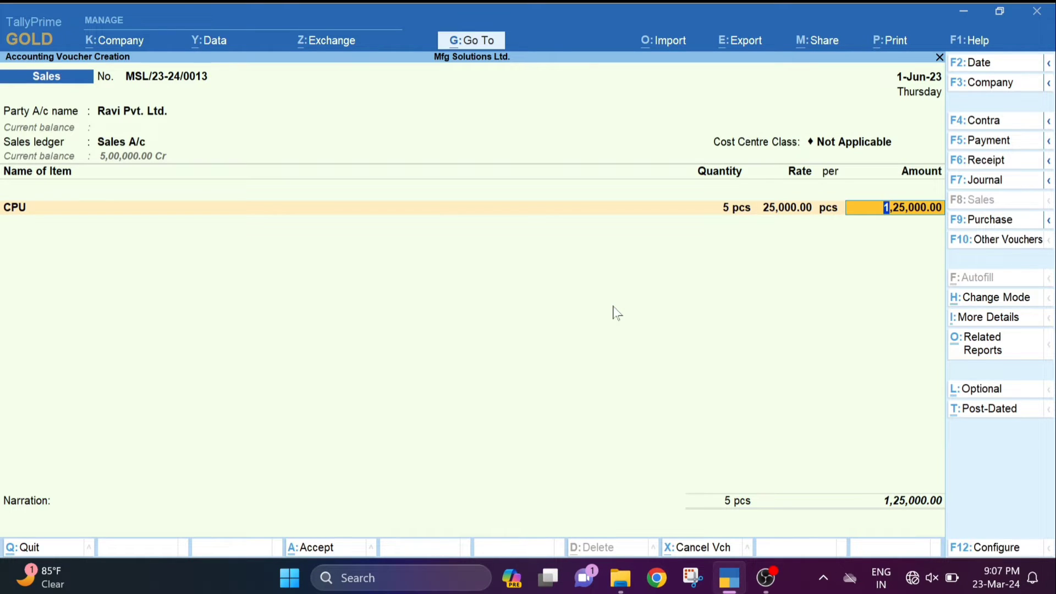
key(Return)
key(Return)
key(Return)
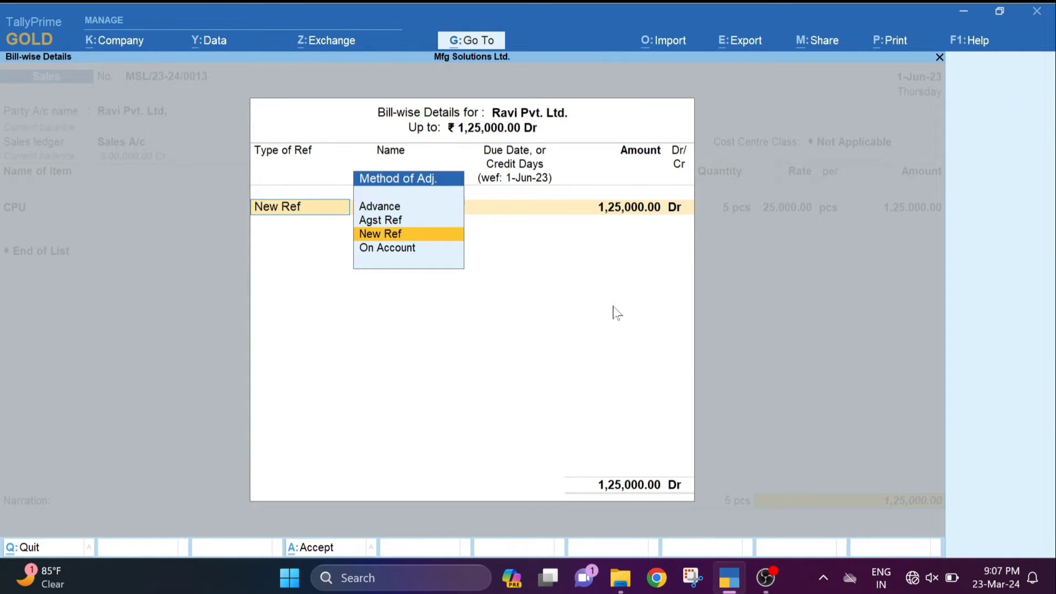
key(Return)
key(Return)
key(Return)
key(Return)
key(Return)
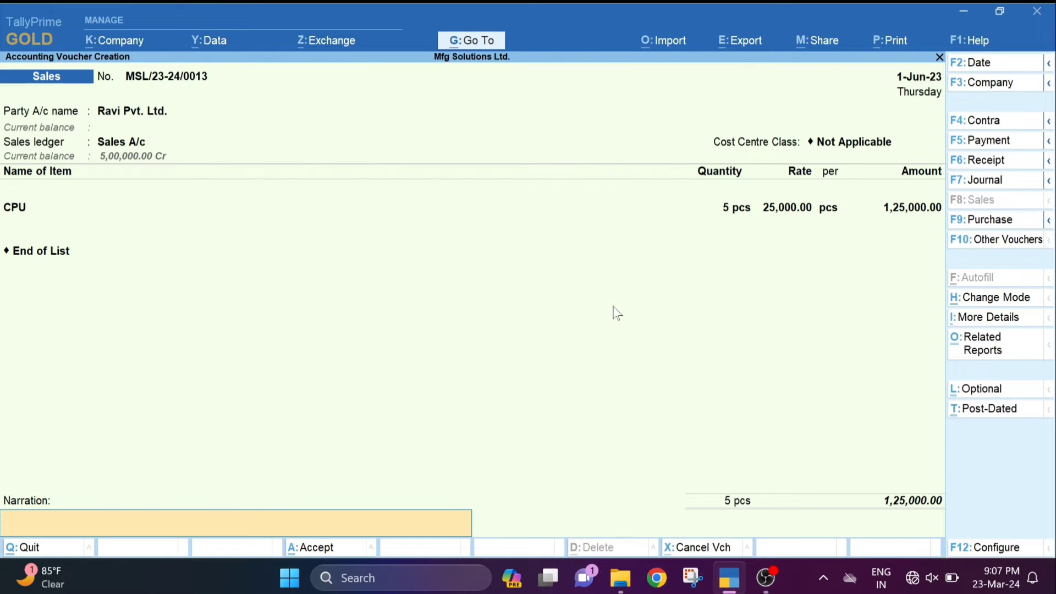
key(Return)
key(Return)
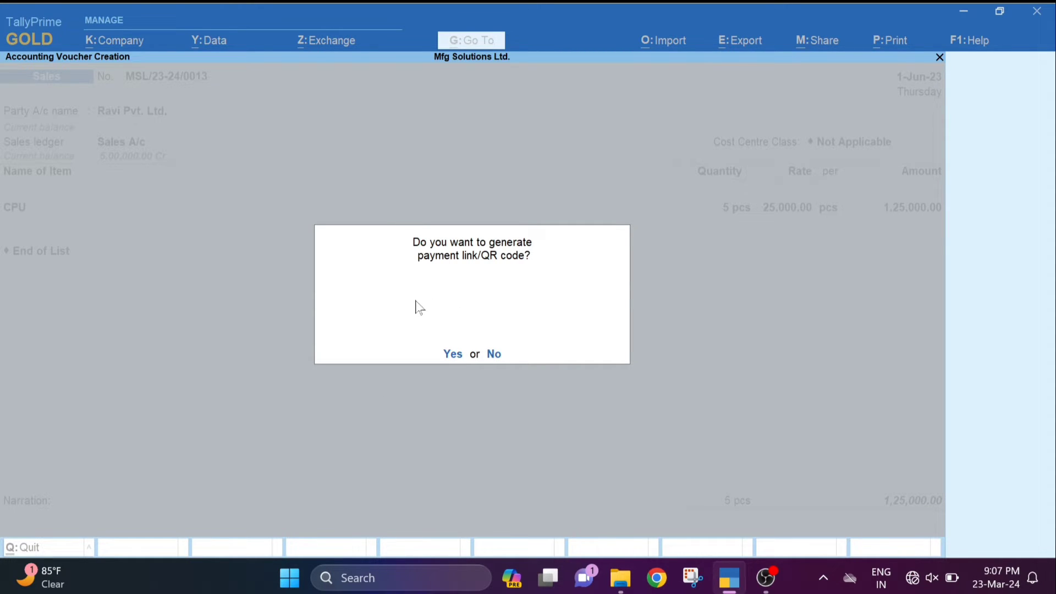
- Generate the SBI(Phone Pay) payment QR code for Ravi Pvt. Ltd.'s 1,25,000 invoice
click(449, 355)
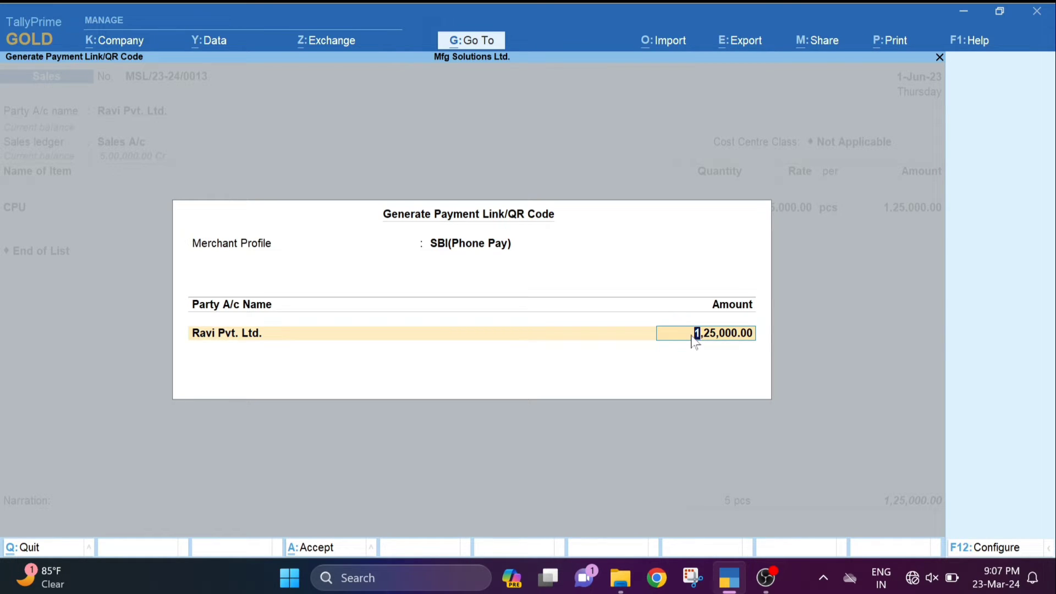
key(Return)
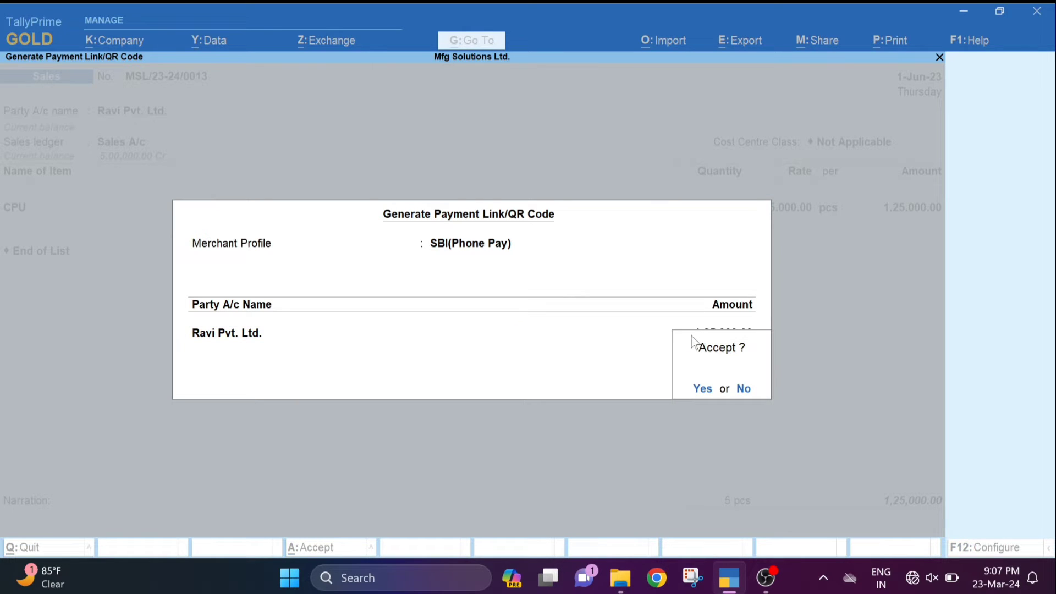
key(Return)
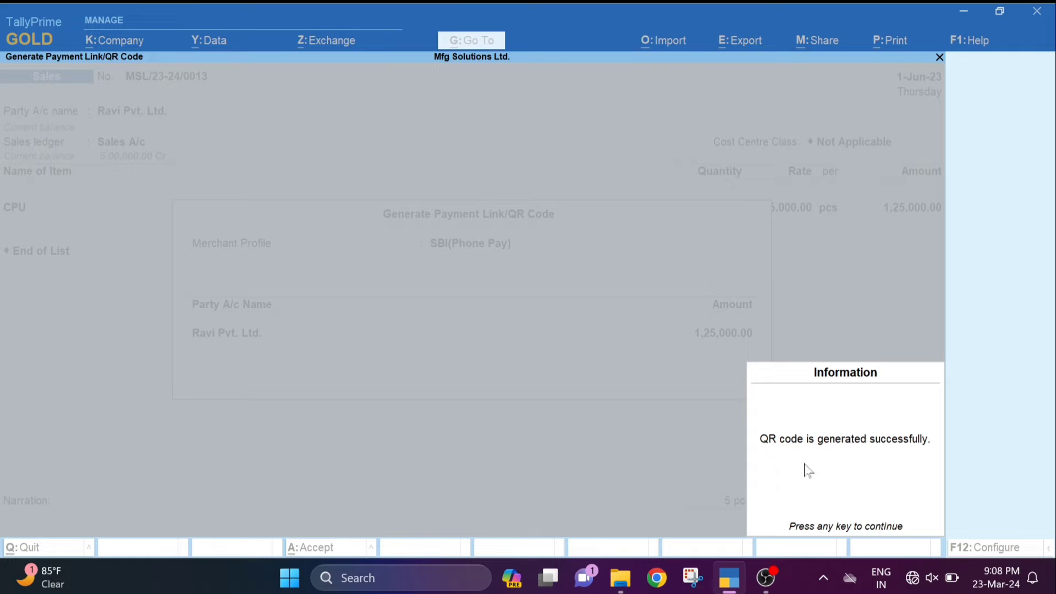
click(847, 493)
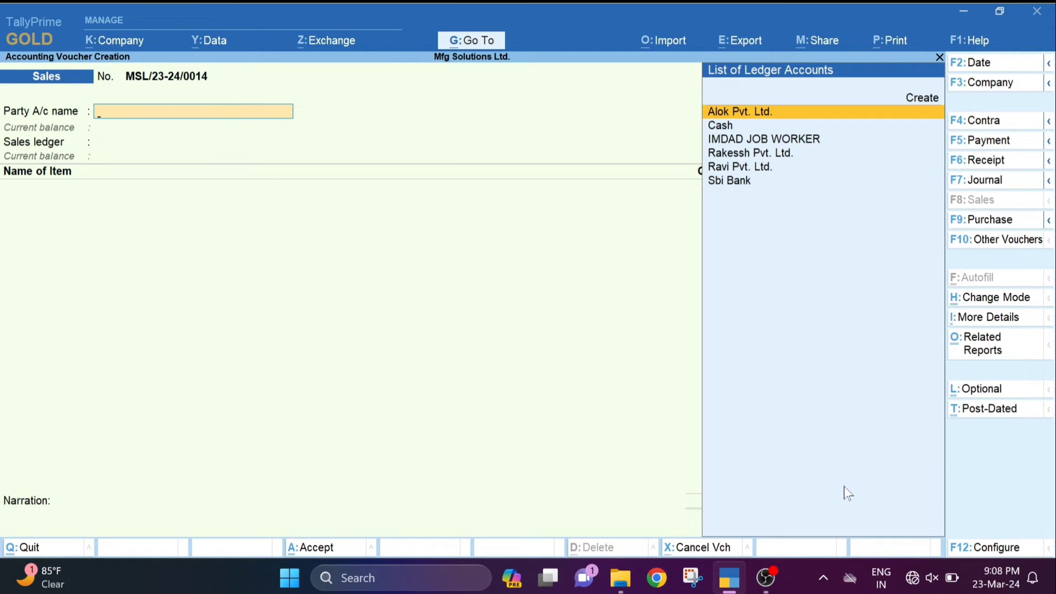
- Reopen voucher MSL/23-24/0013 and preview its printed invoice with the Scan to pay QR code
key(Page_Up)
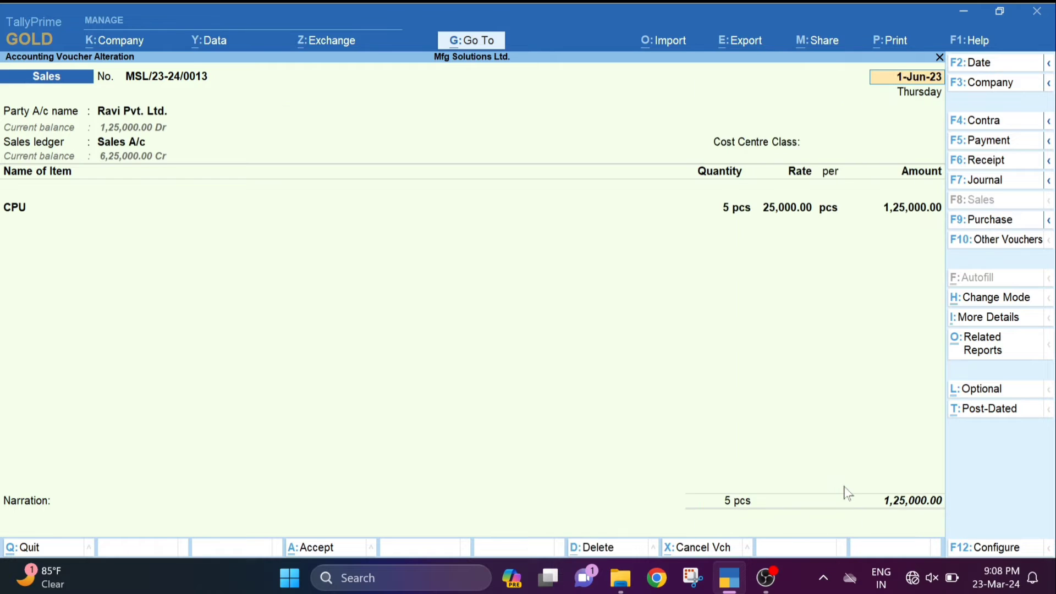
key(ctrl+p)
key(Left)
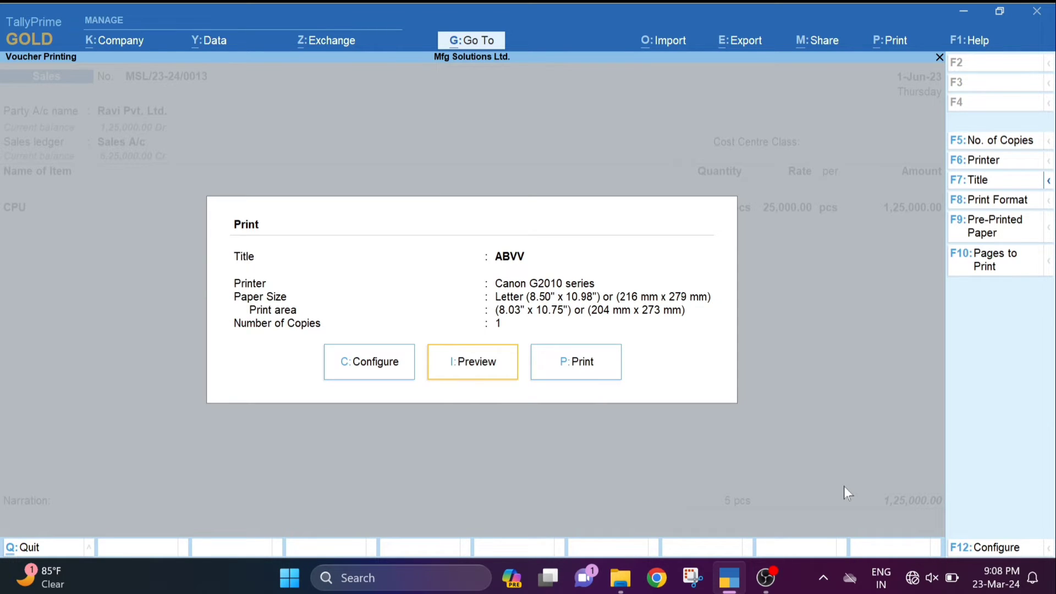
key(Return)
key(Return)
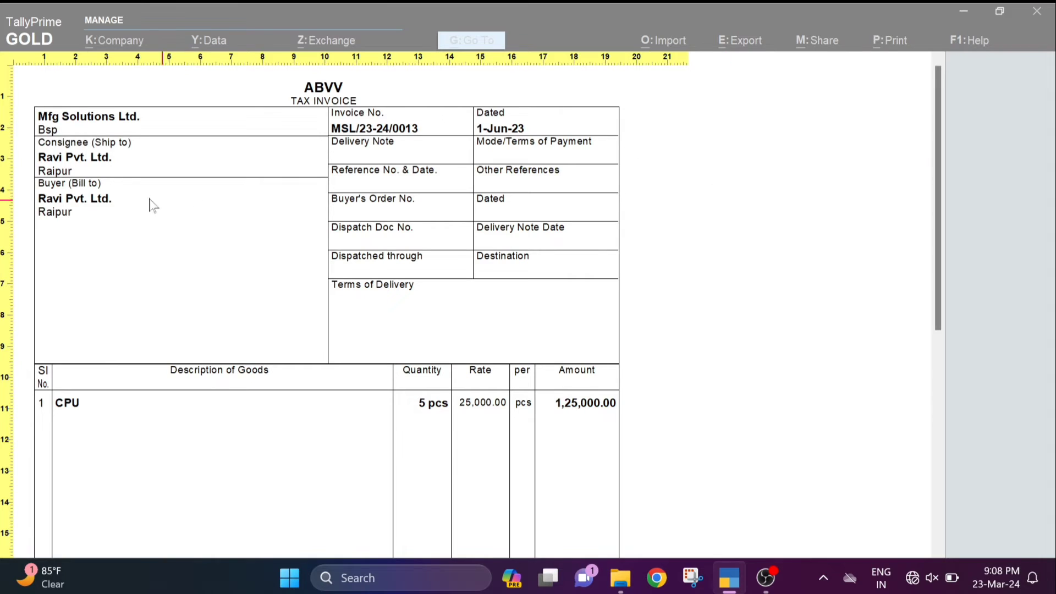
scroll(136, 190, down, 5)
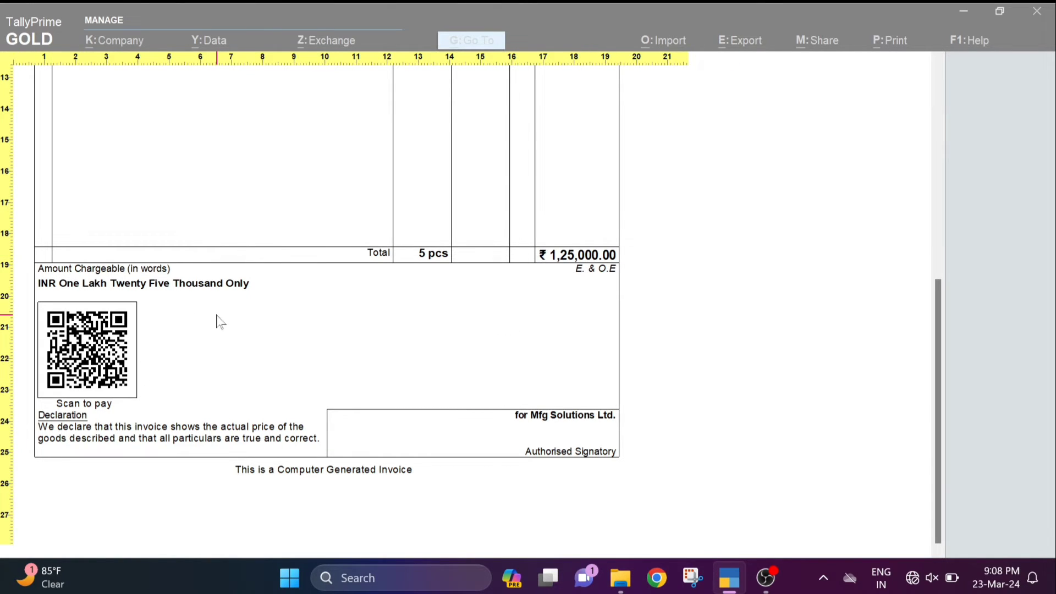
scroll(220, 321, up, 3)
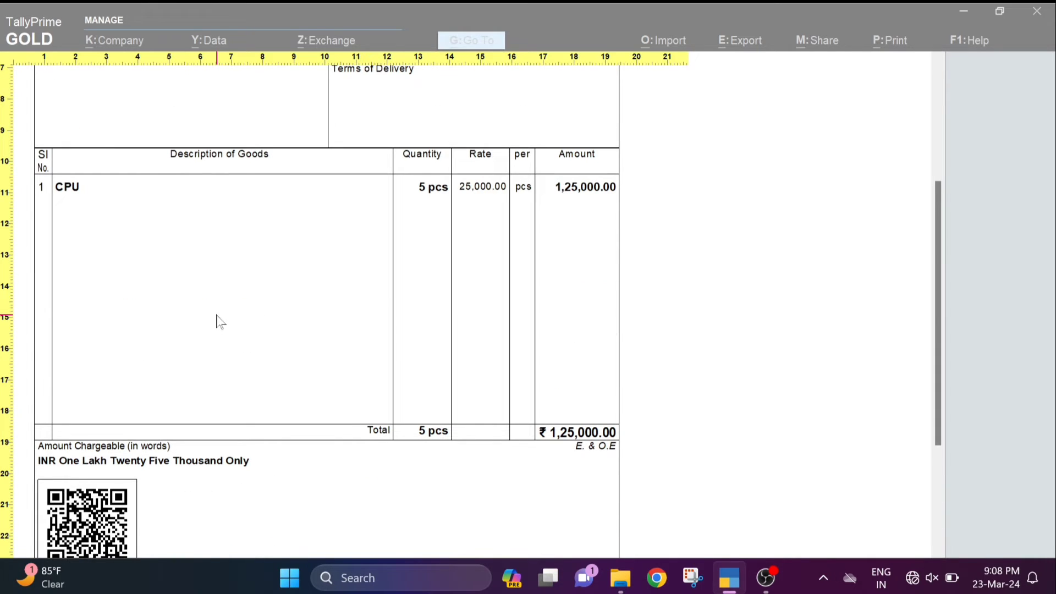
click(216, 315)
key(Escape)
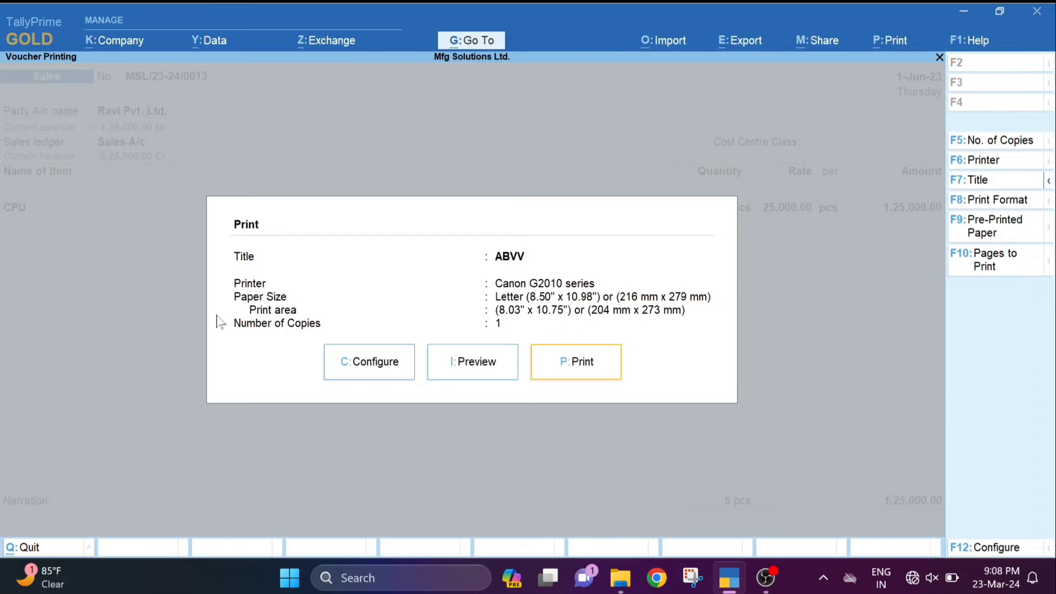
key(Escape)
- Leave voucher MSL/23-24/0013 and start a new sales voucher from the Gateway of Tally
key(Escape)
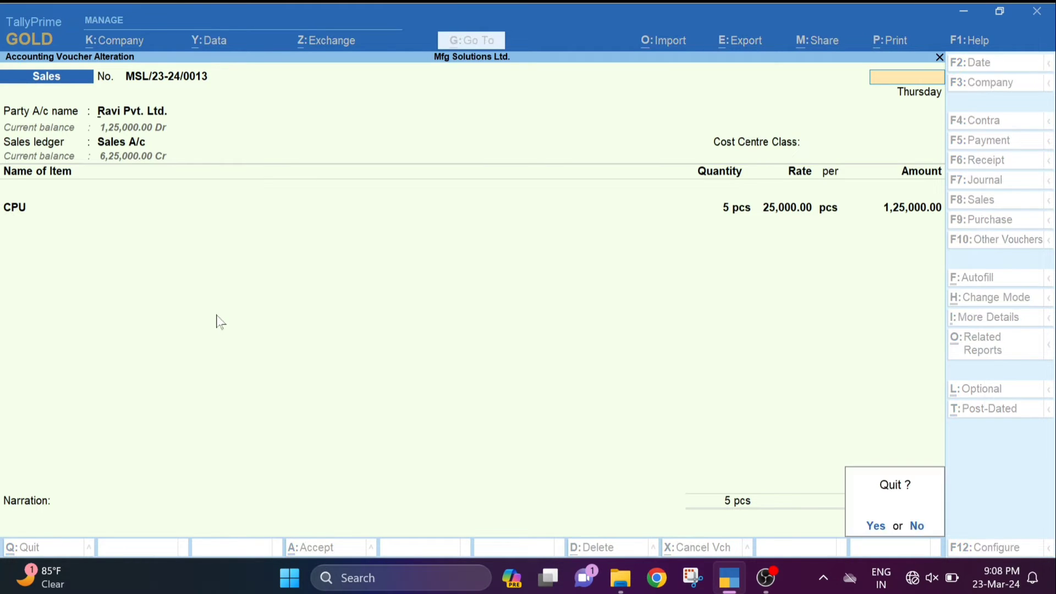
key(Return)
key(Escape)
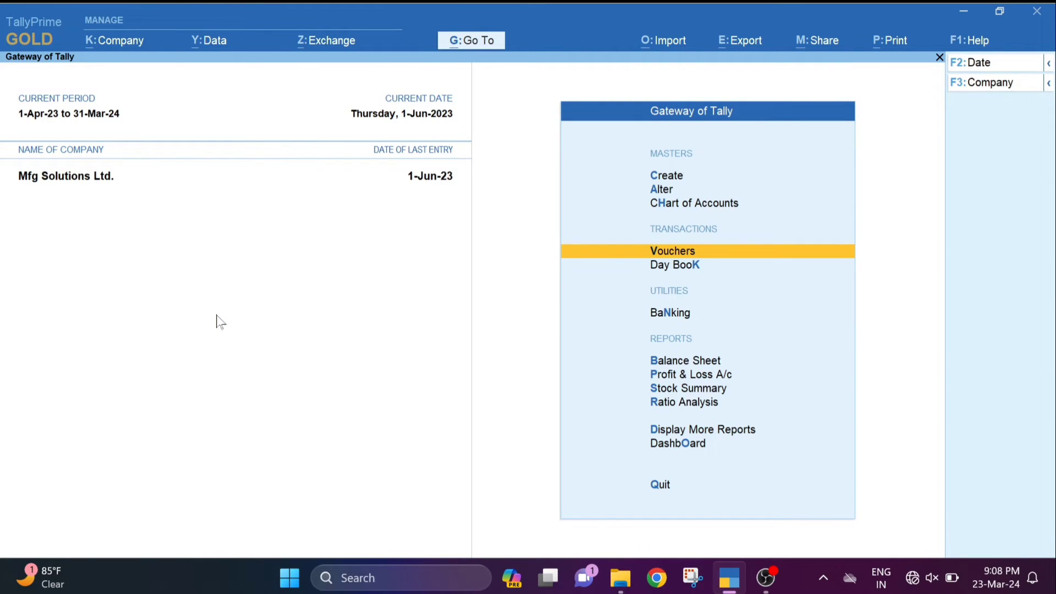
key(Escape)
key(n)
key(Down)
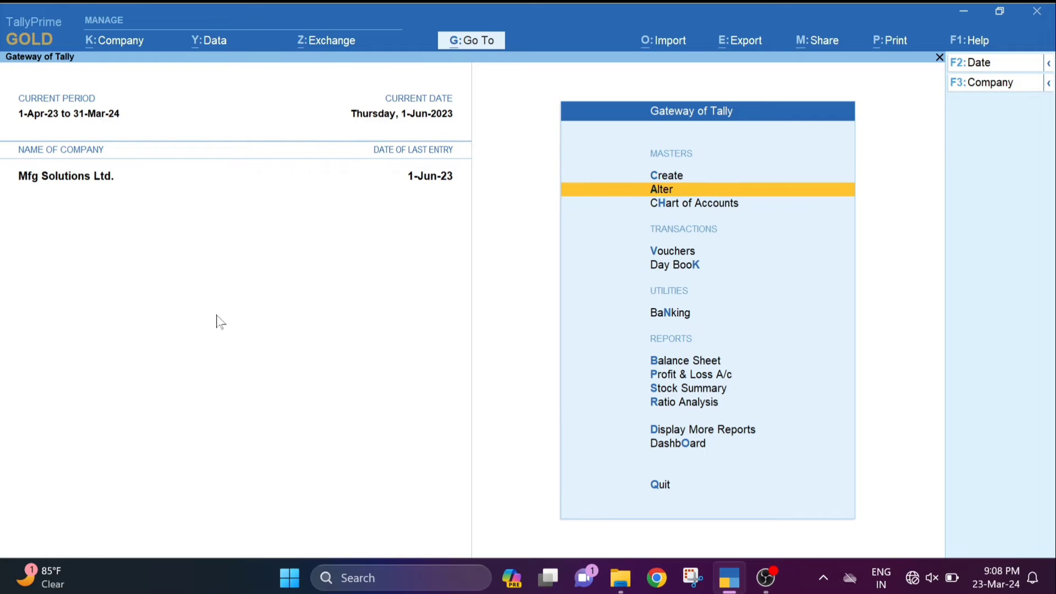
key(Up)
key(Down)
key(Down)
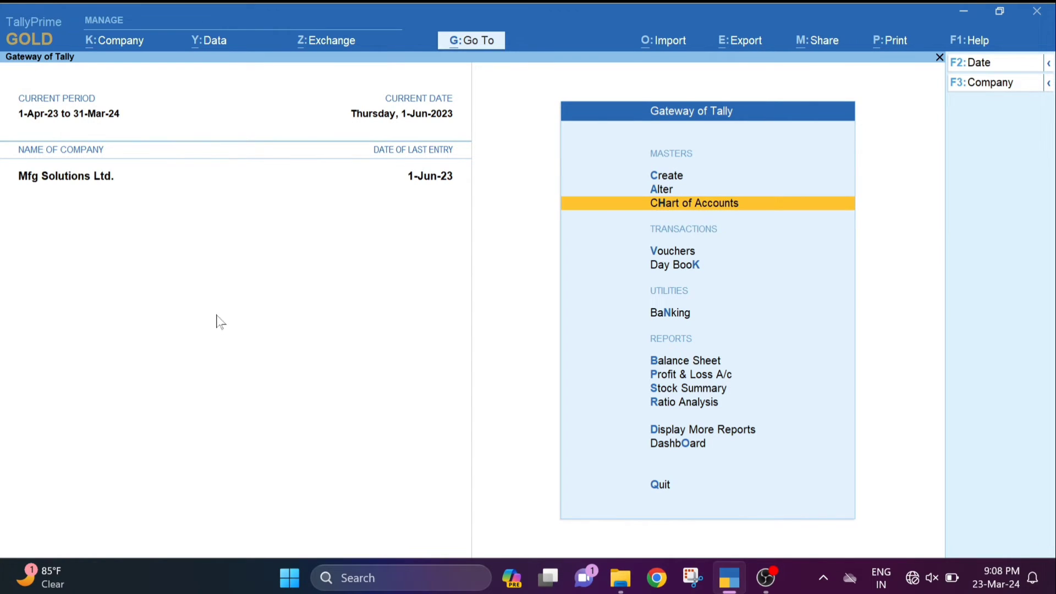
key(Down)
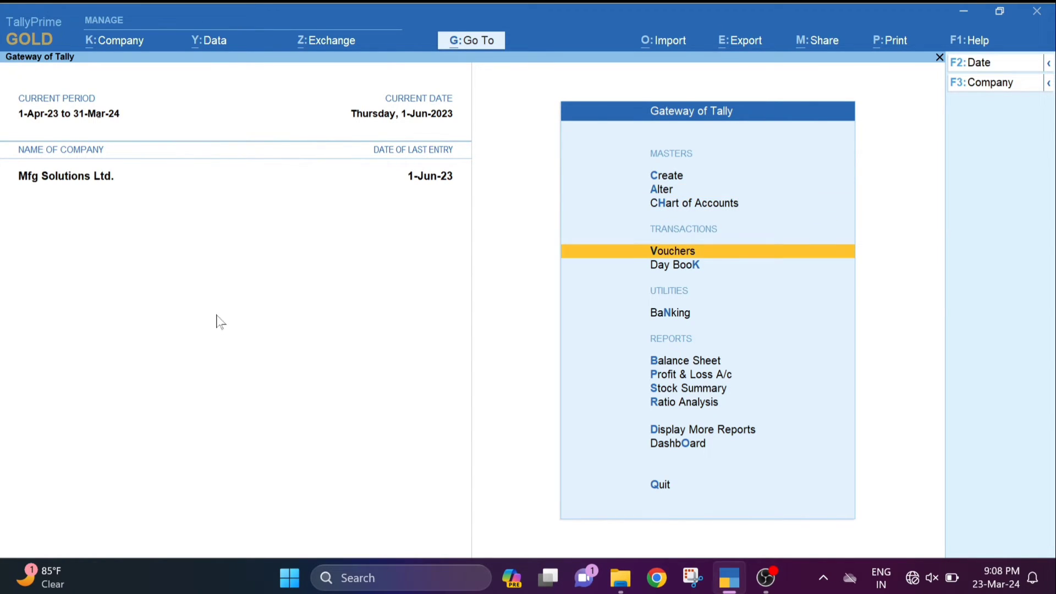
key(Return)
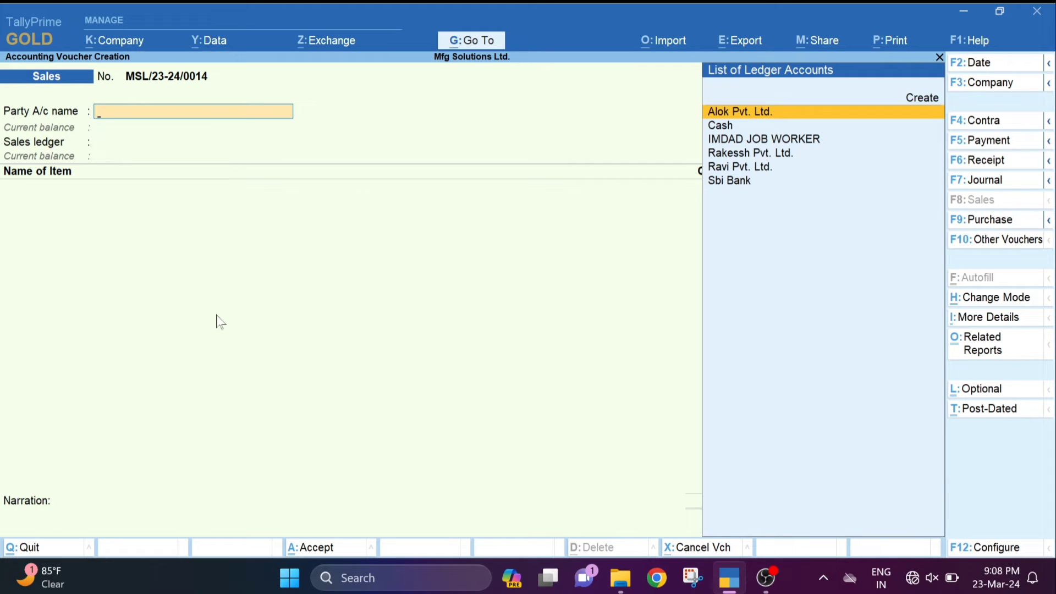
- Choose Alok Pvt. Ltd. as the party and Sales A/c as the sales ledger
key(Down)
key(Down)
key(Down)
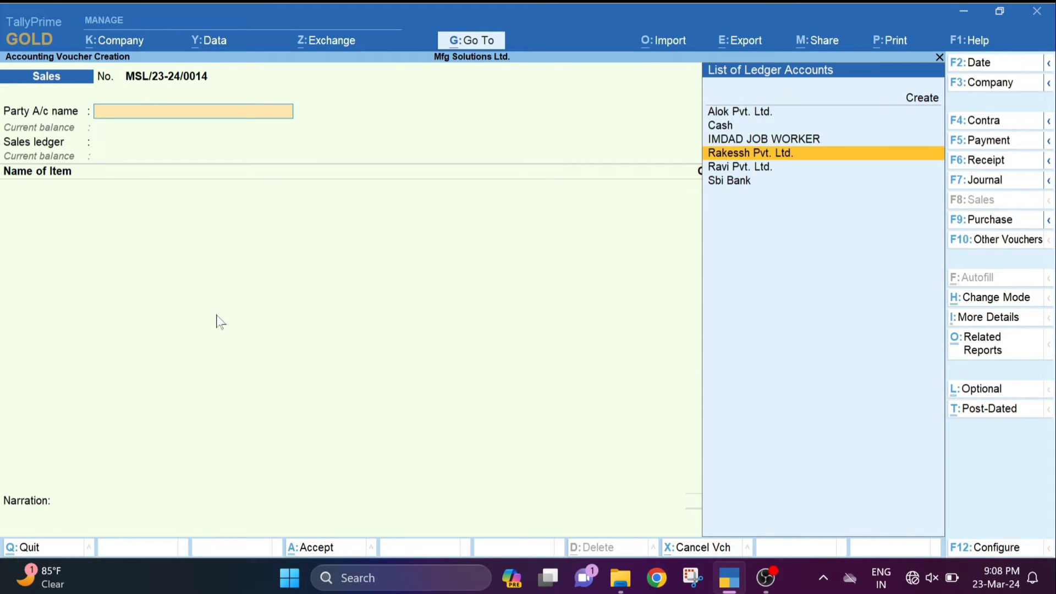
key(Down)
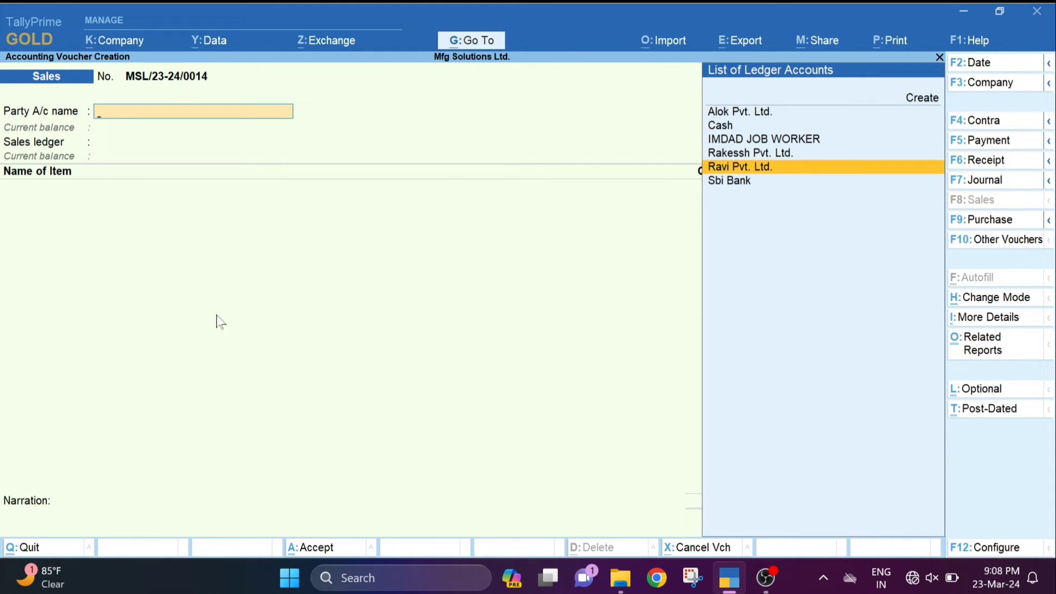
key(Up)
key(Up)
key(Up)
key(Up)
key(Return)
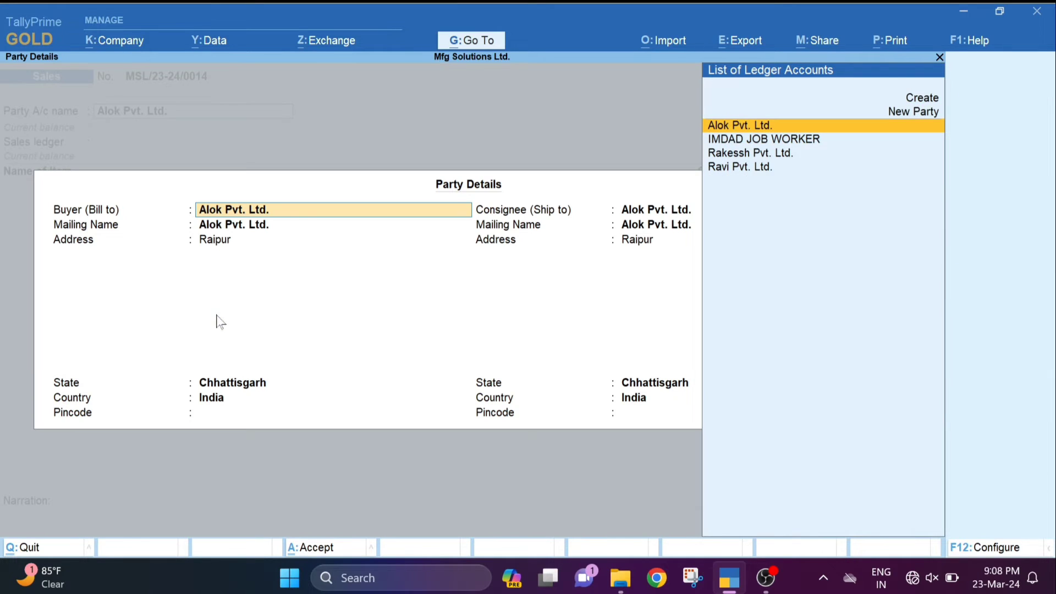
key(ctrl+a)
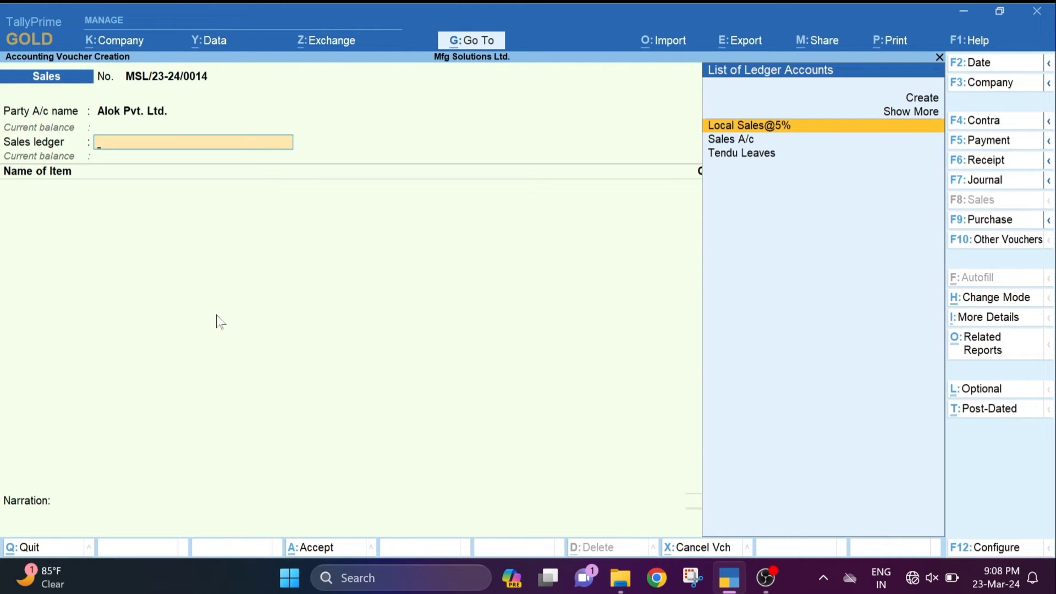
key(Down)
key(Return)
key(Return)
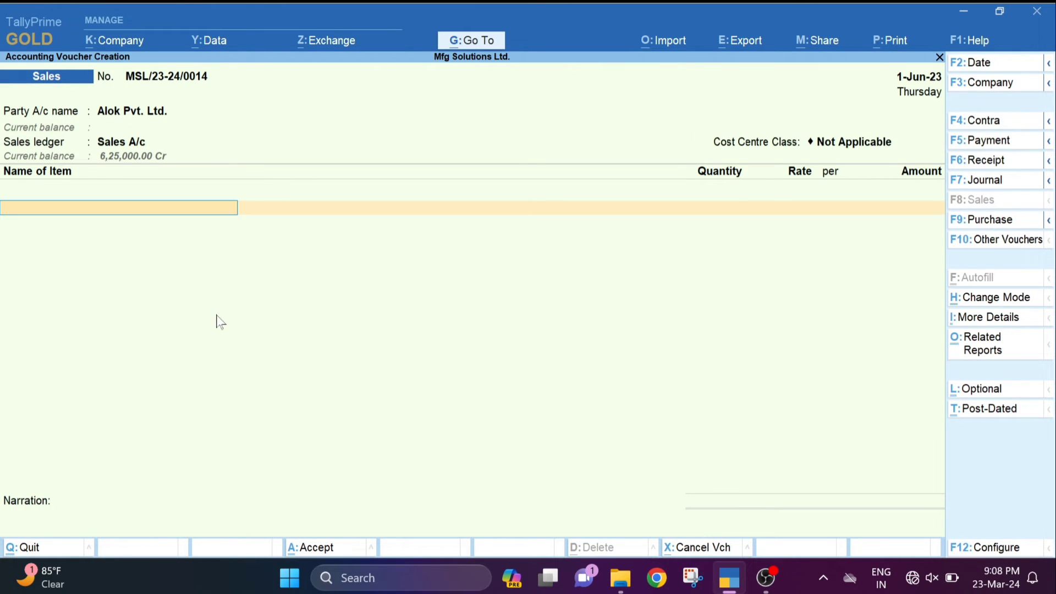
- Sell 1 pcs CPU from Finished Goods Godowns at 25,000 as New Ref, saving without a QR code
text(cpu)
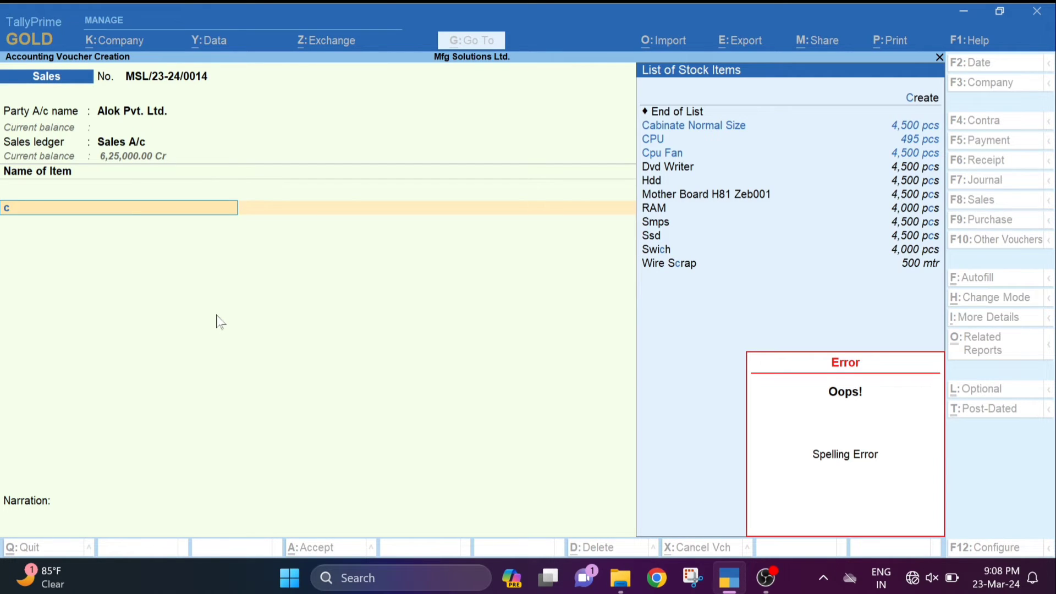
key(Return)
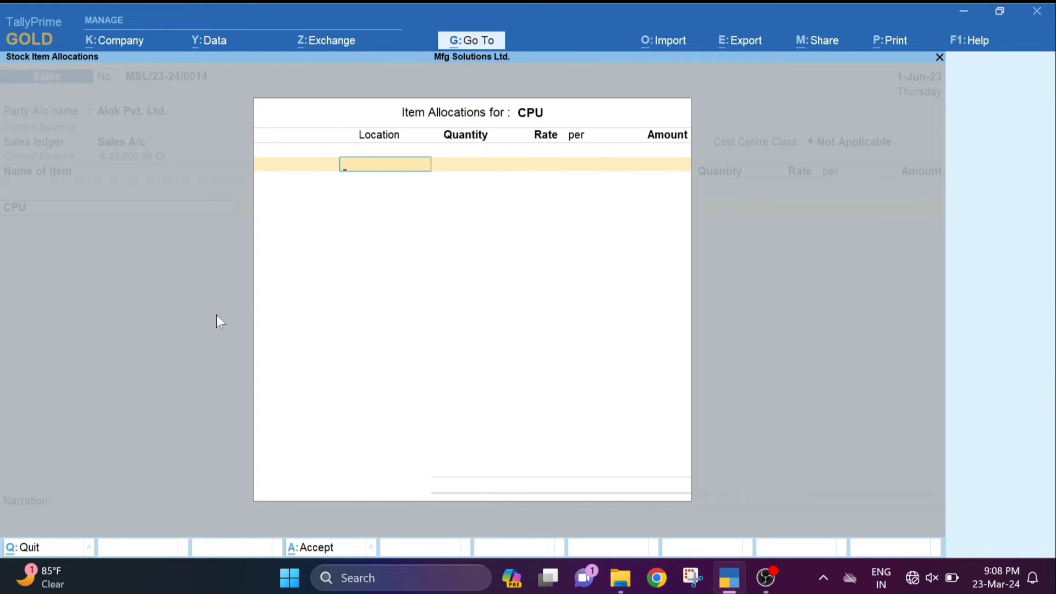
key(Return)
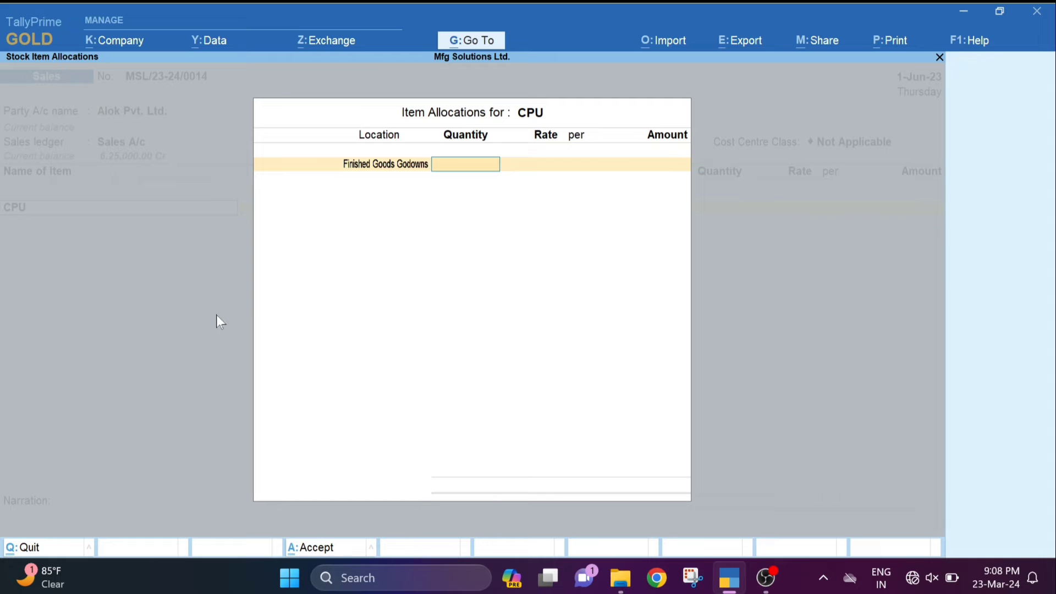
text(1)
key(Return)
key(Return)
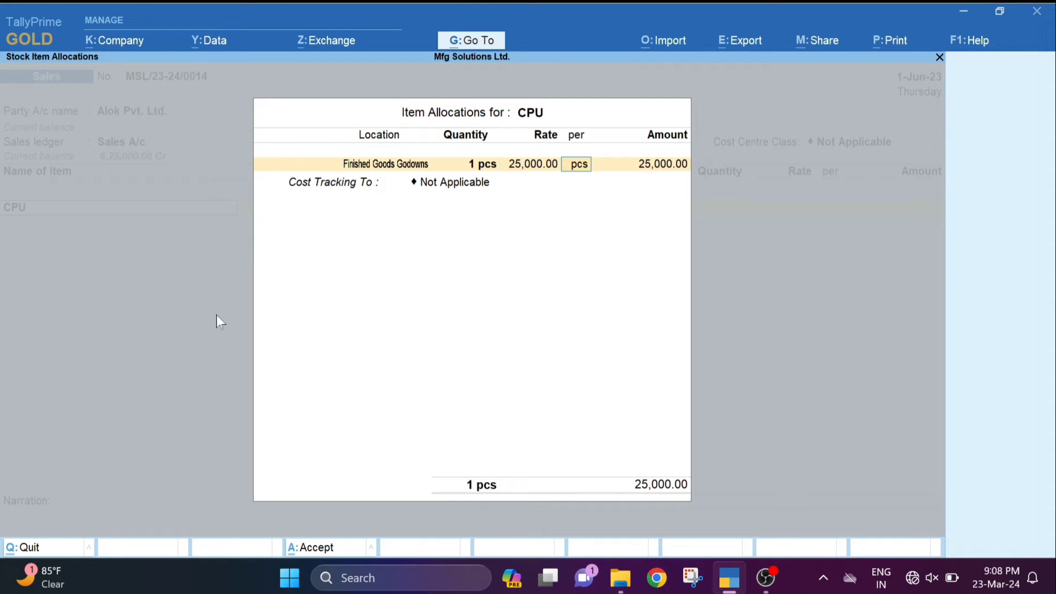
key(Return)
key(Return)
key(Return)
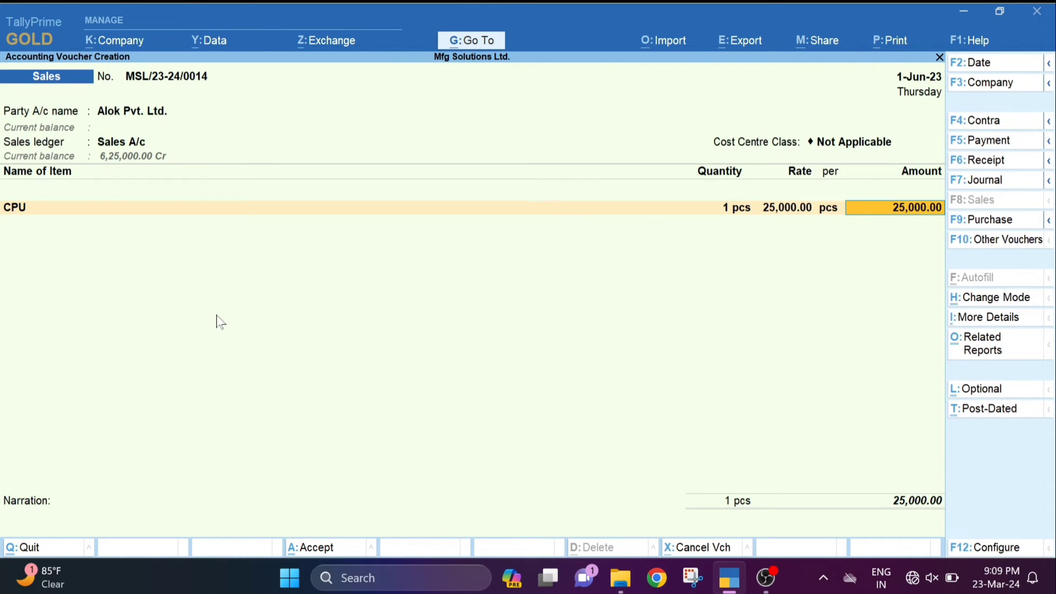
key(Return)
key(Return)
key(Return)
key(Return)
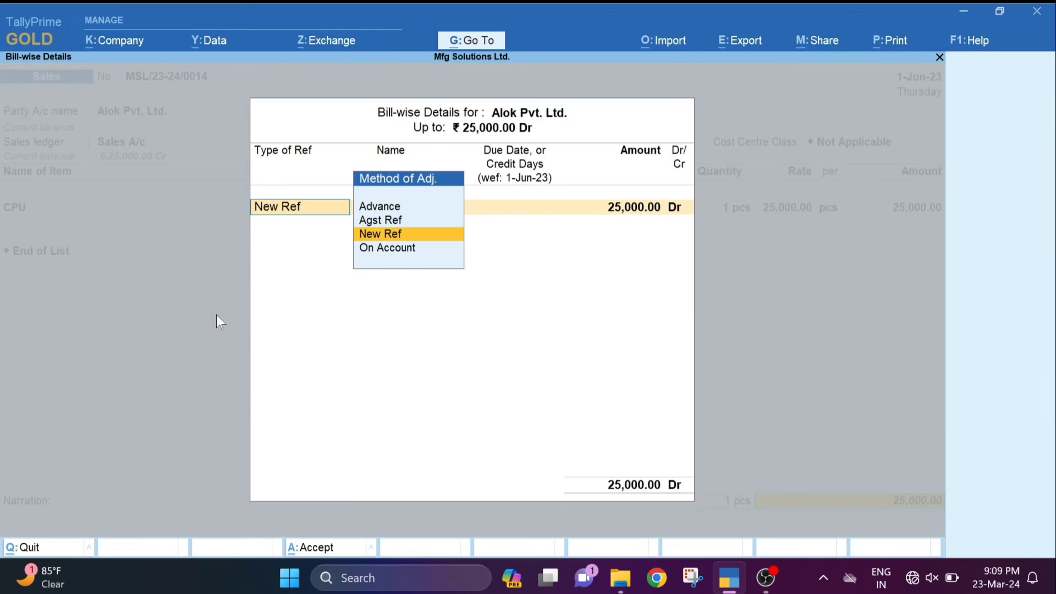
key(Return)
key(Return)
key(Return)
key(Return)
key(Return)
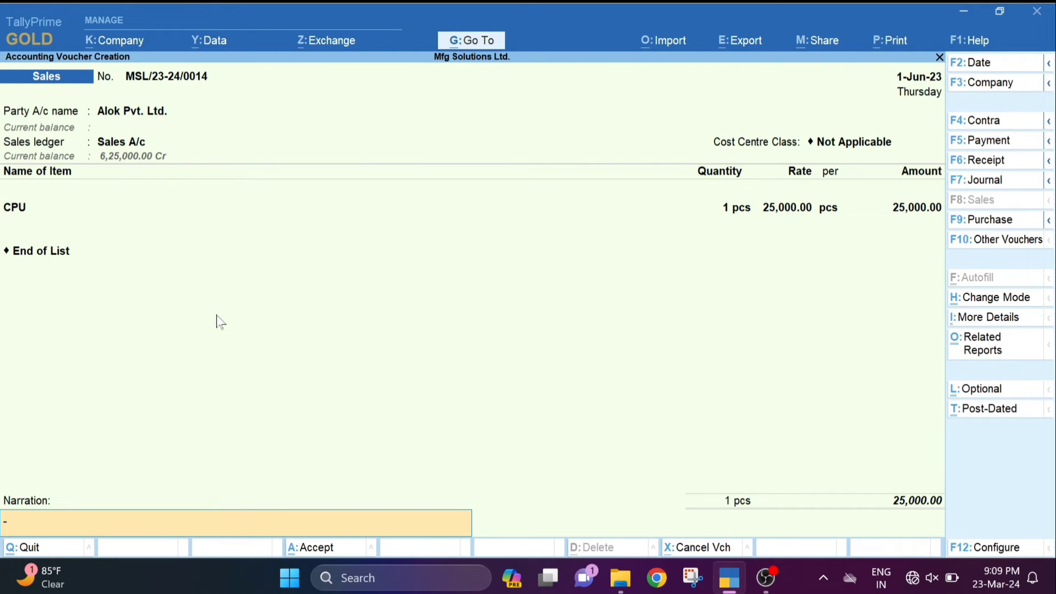
key(Return)
key(Return)
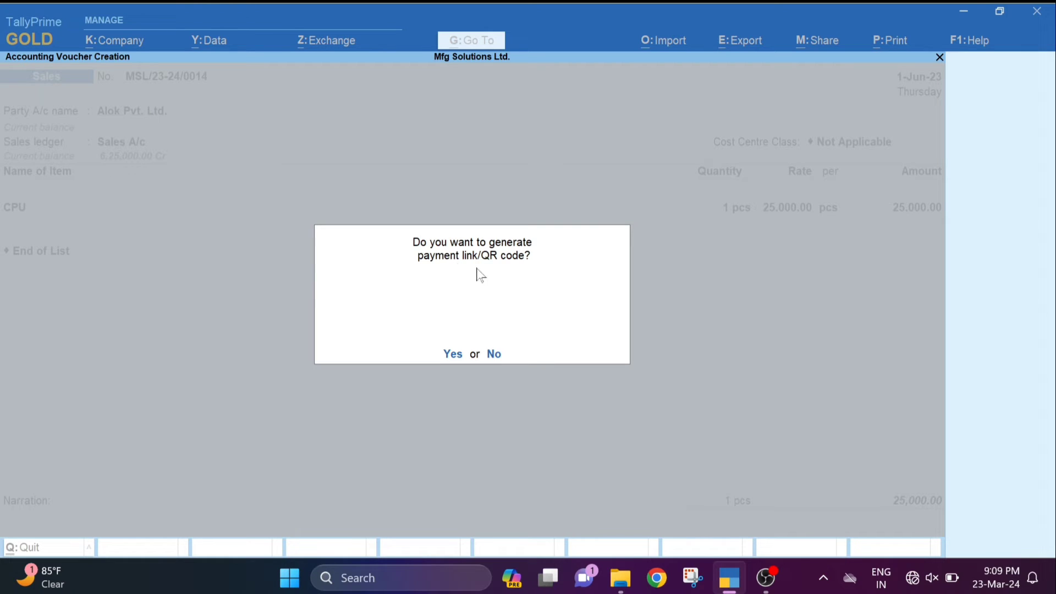
click(493, 354)
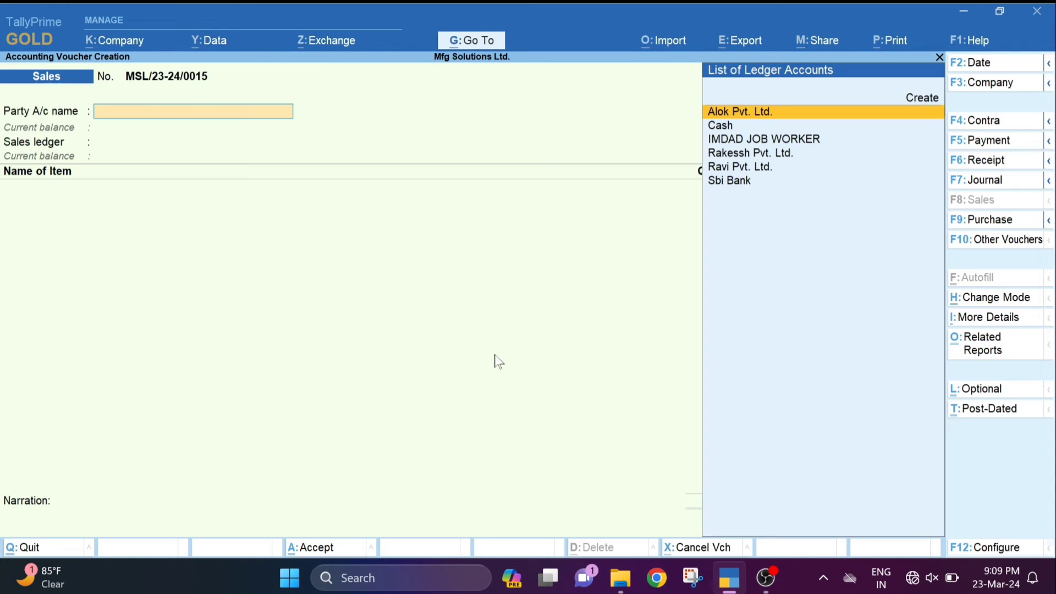
- Reopen voucher MSL/23-24/0014 and preview its invoice: one CPU, ₹25,000.00 total, no payment QR
key(Page_Up)
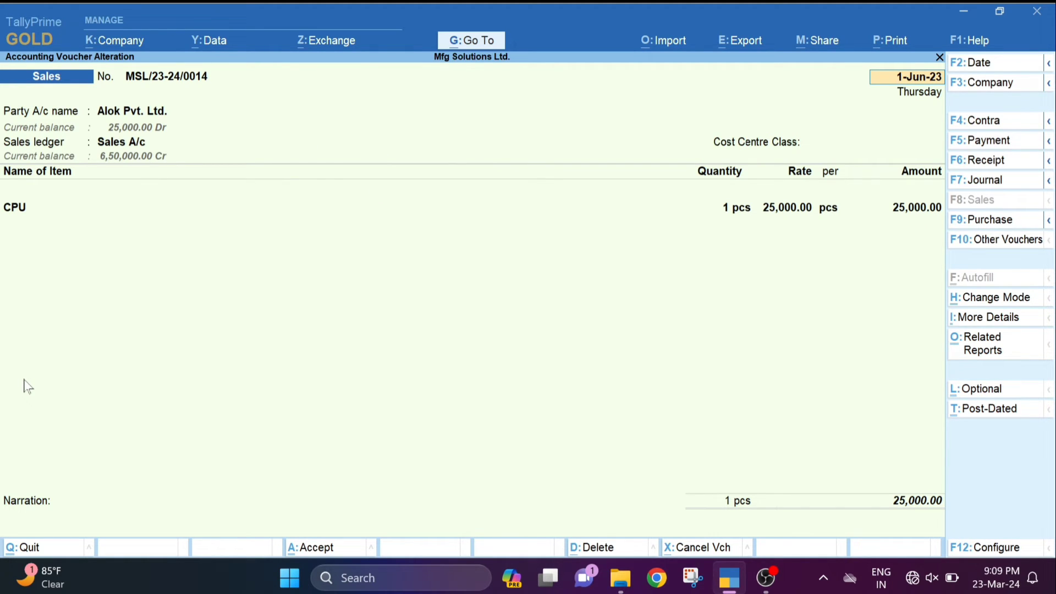
key(ctrl+p)
key(i)
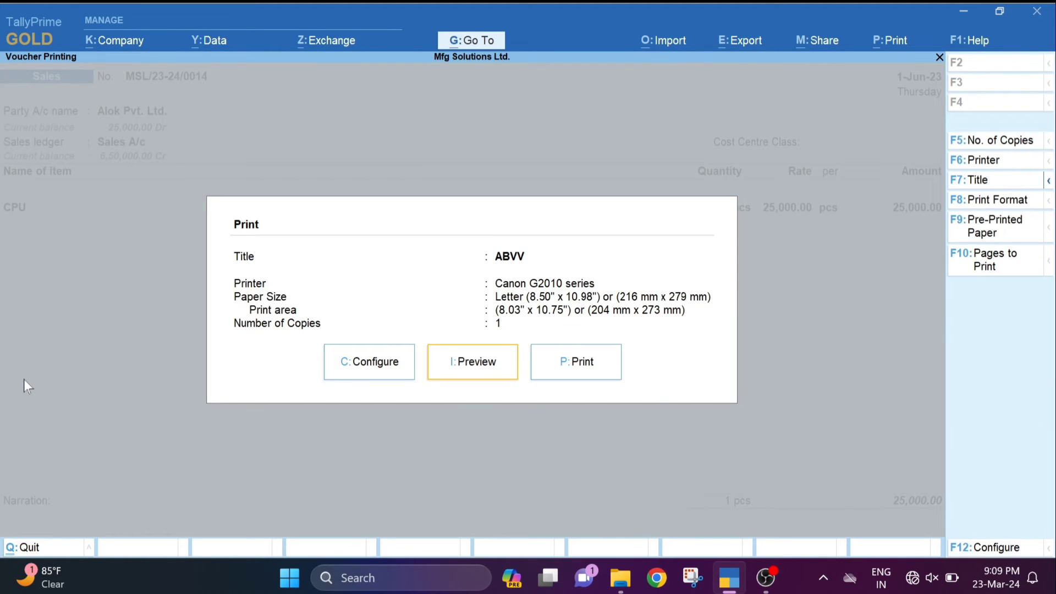
key(alt+z)
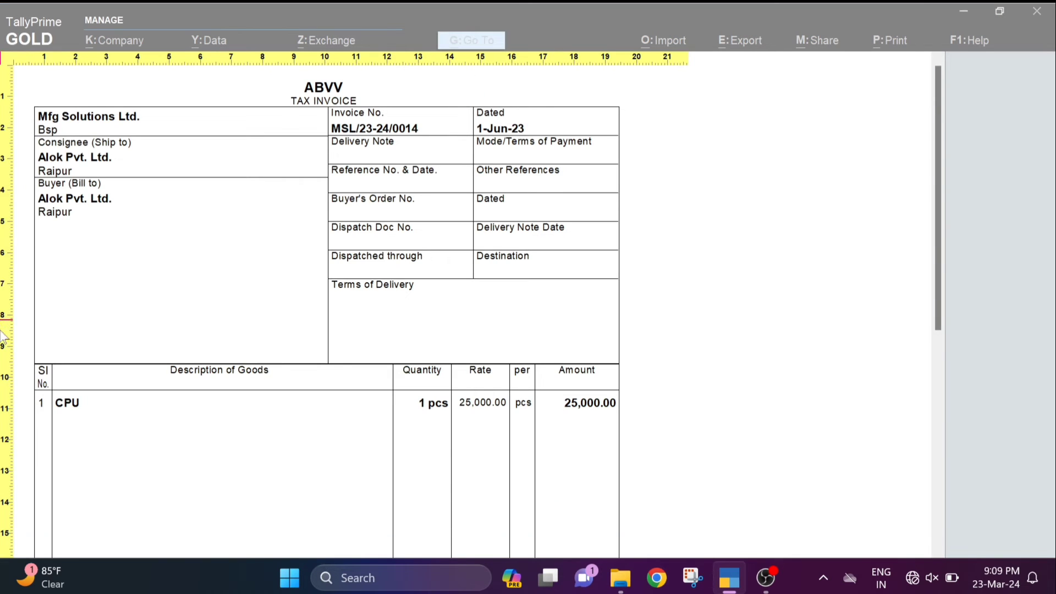
scroll(149, 498, down, 10)
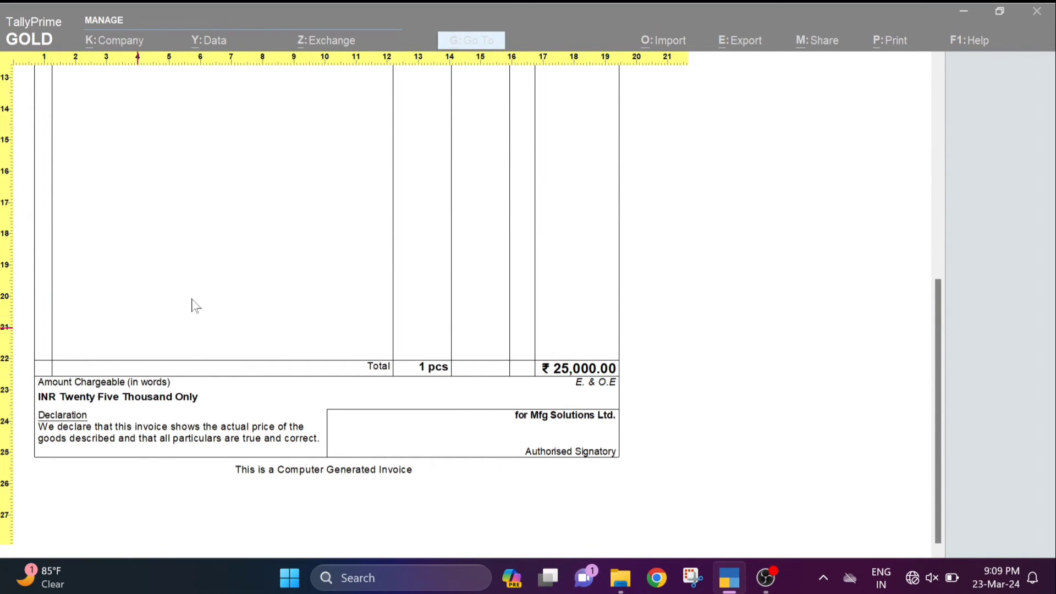
key(alt+z)
- Close the invoice preview and print settings, and start quitting the voucher alteration
key(Escape)
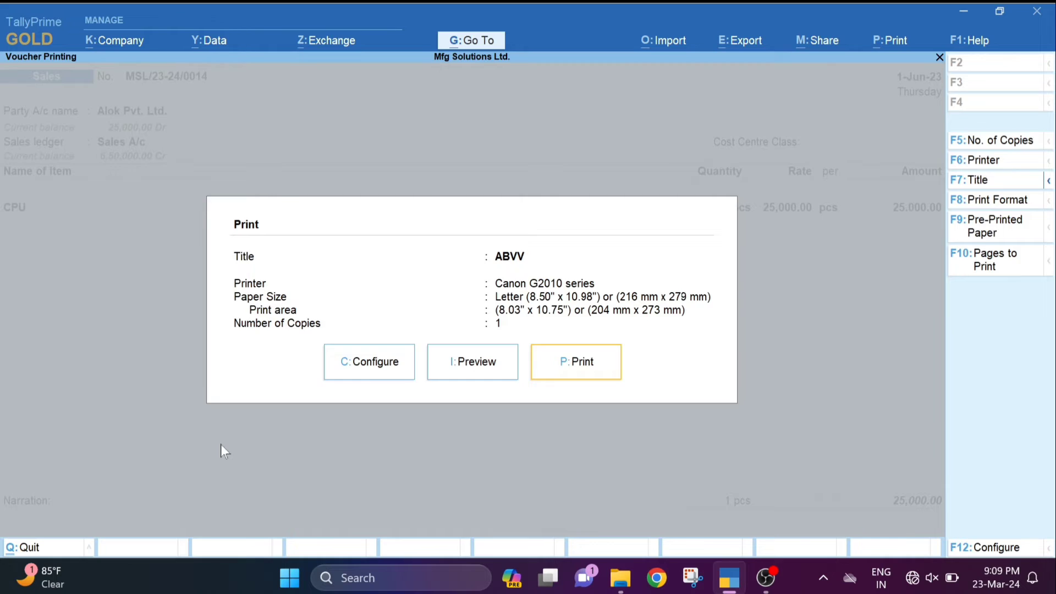
key(Escape)
key(Escape)
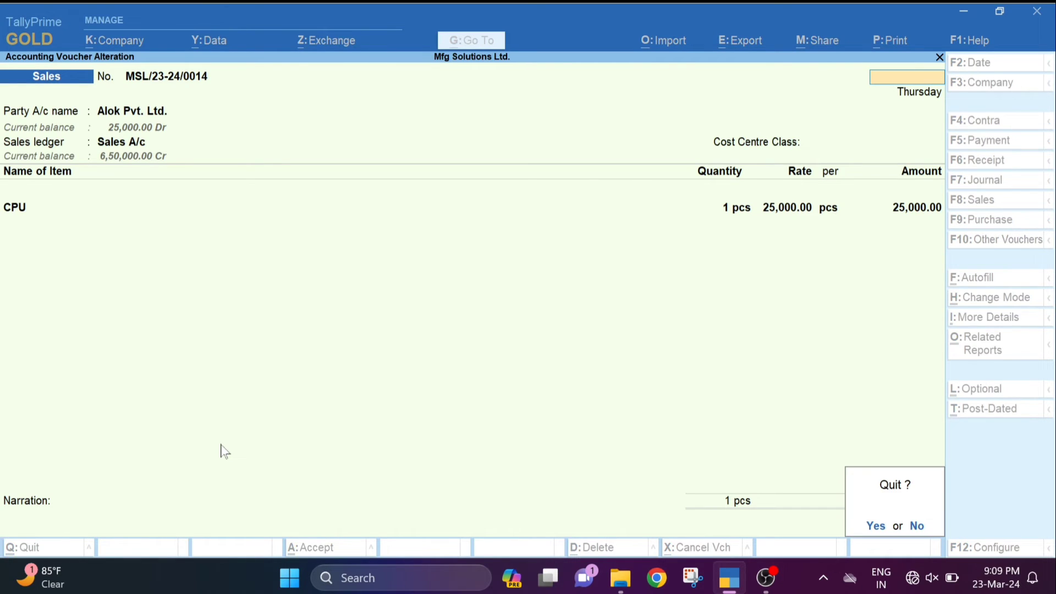
- Quit the voucher, then generate a ₹25,000.00 SBI(Phone Pay) QR for Alok Pvt. Ltd., saved in the voucher
key(y)
key(Escape)
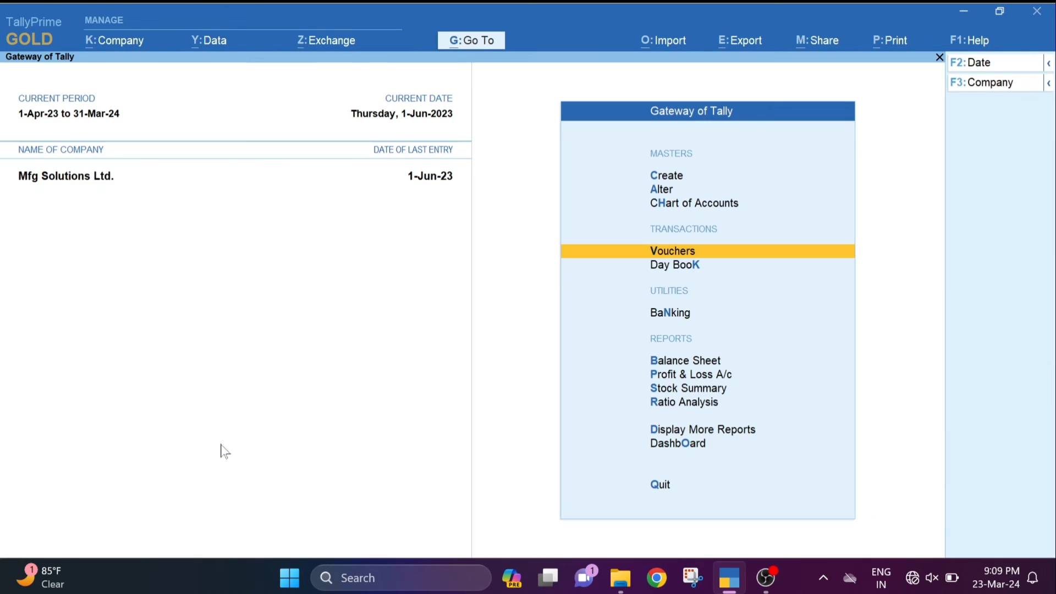
key(Up)
key(Up)
key(Up)
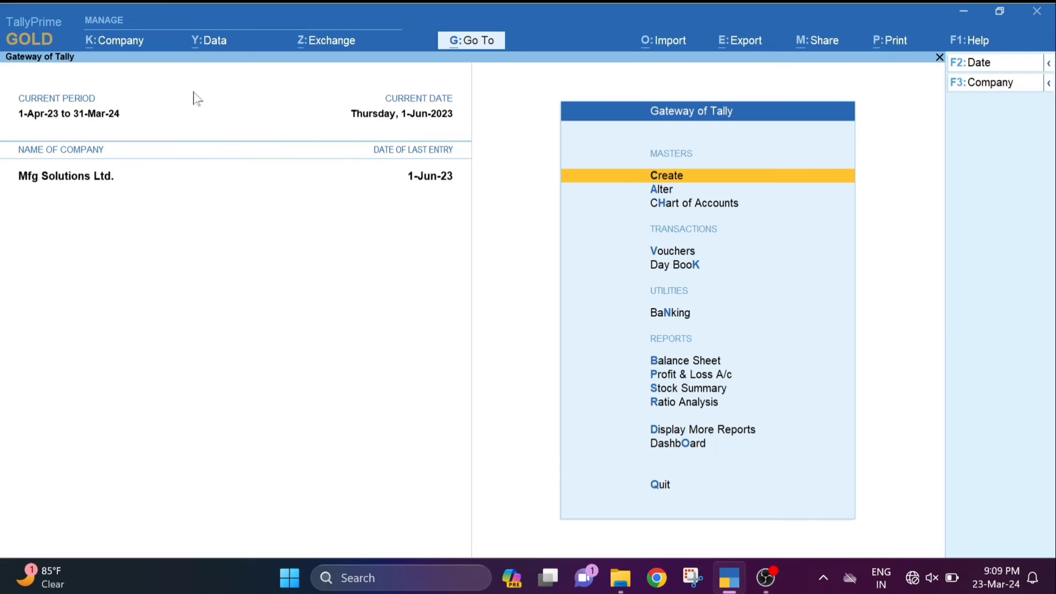
click(307, 48)
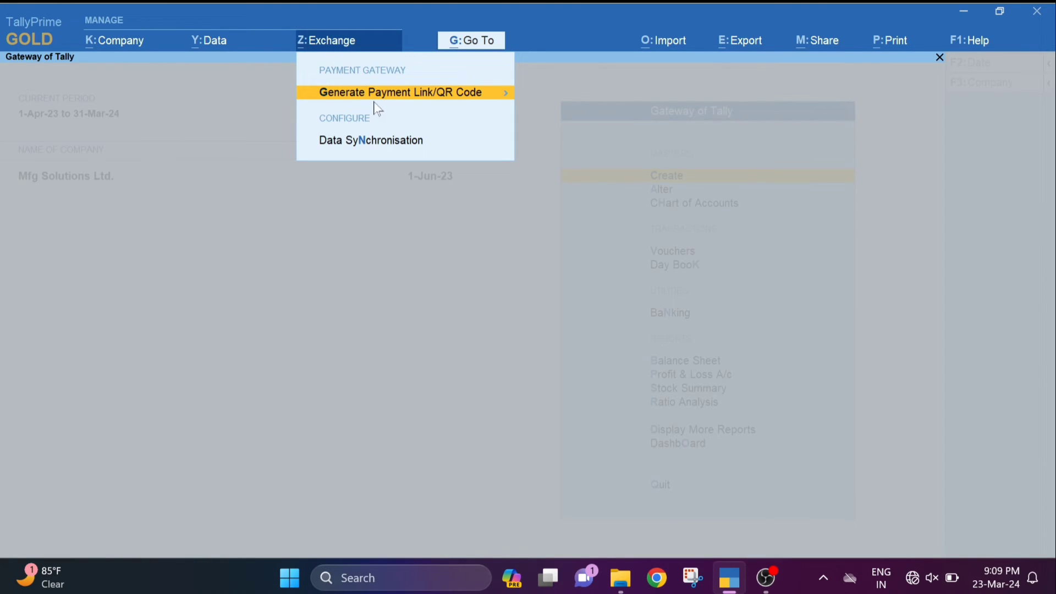
click(394, 97)
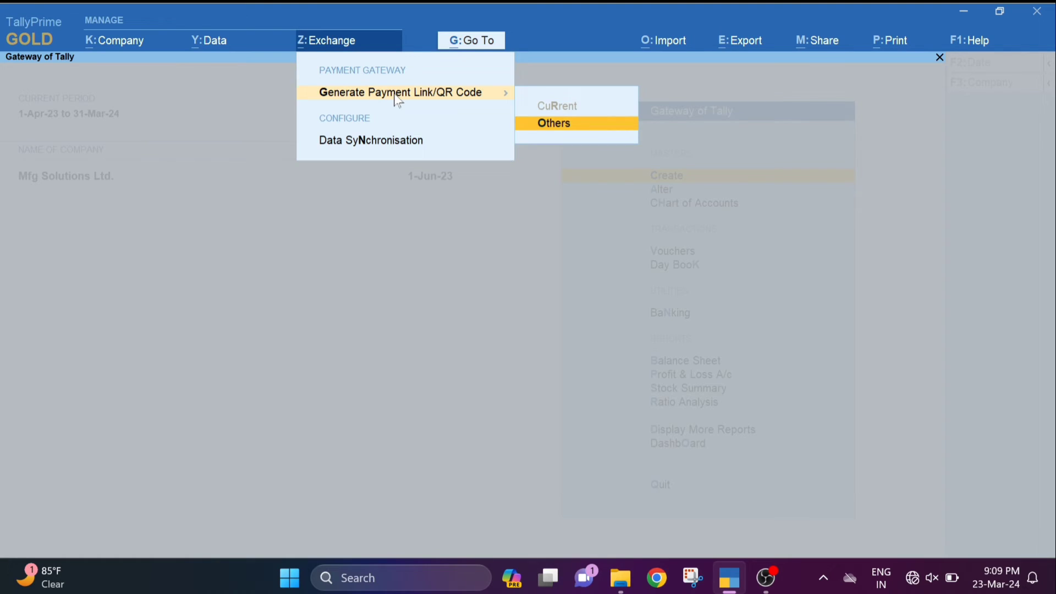
key(Return)
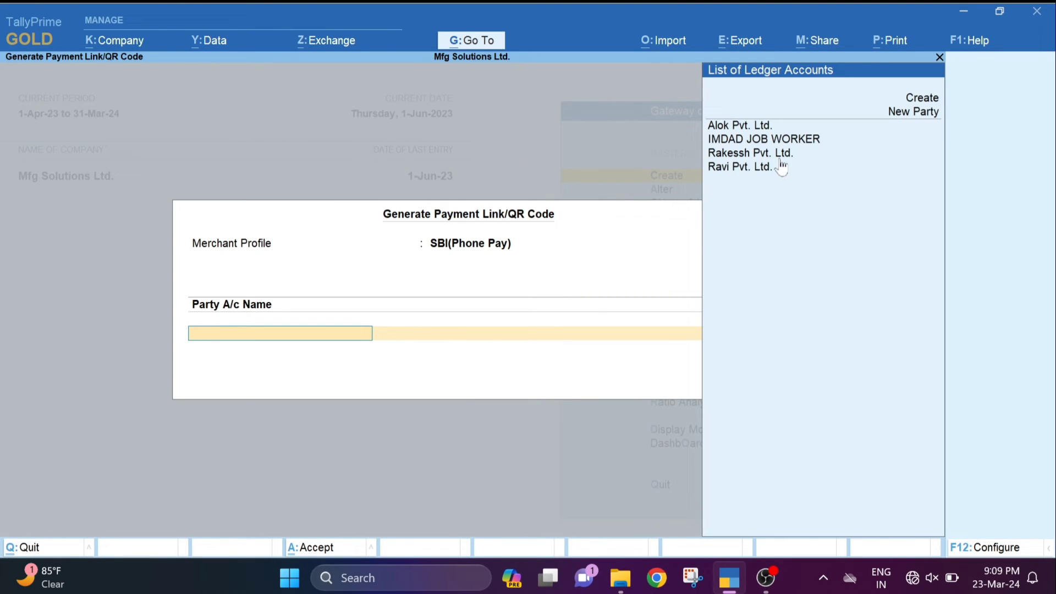
key(Down)
key(Down)
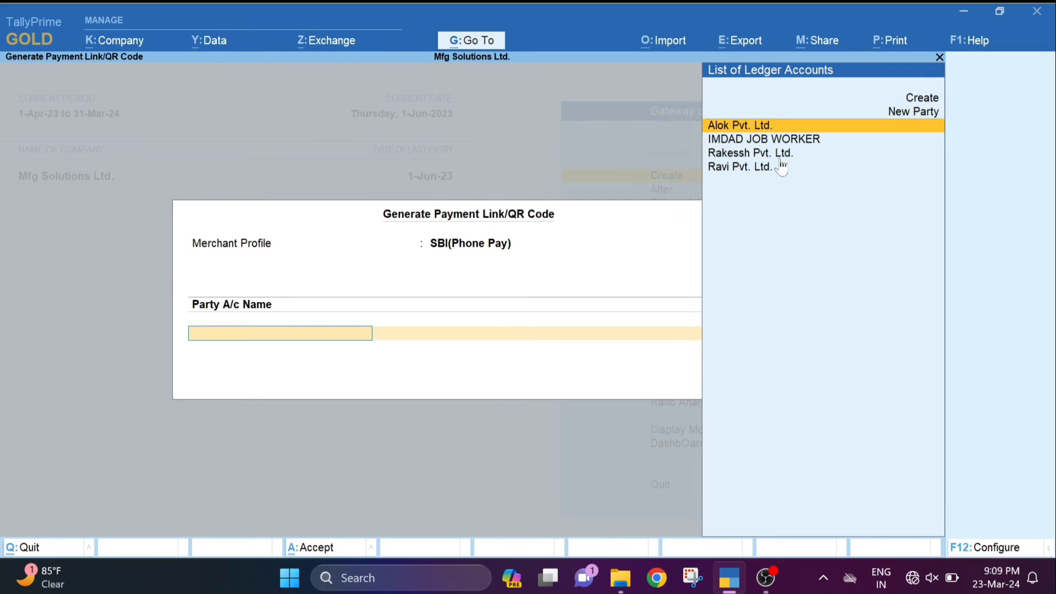
key(Return)
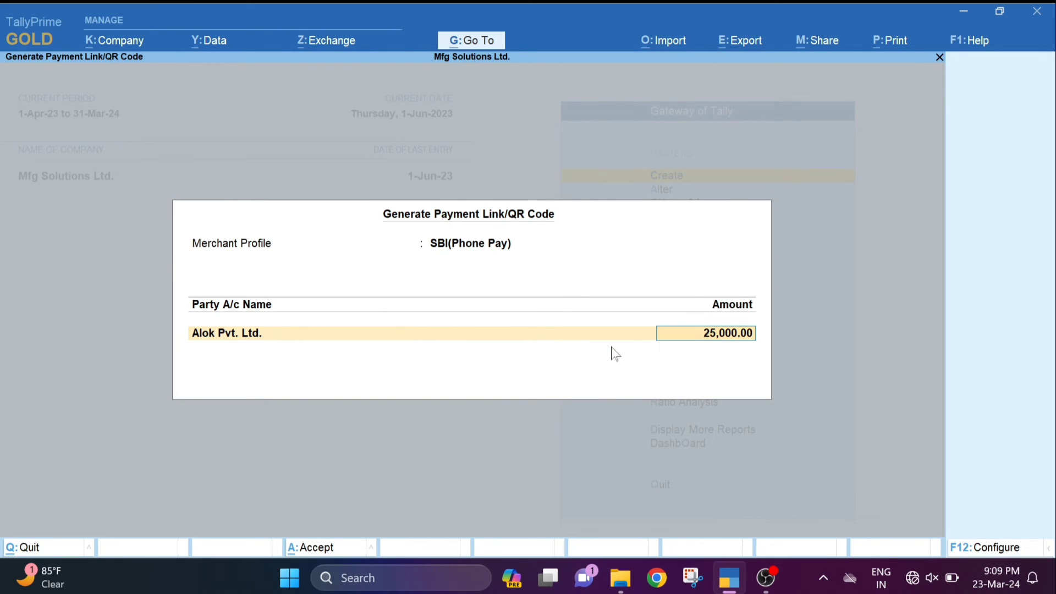
key(Return)
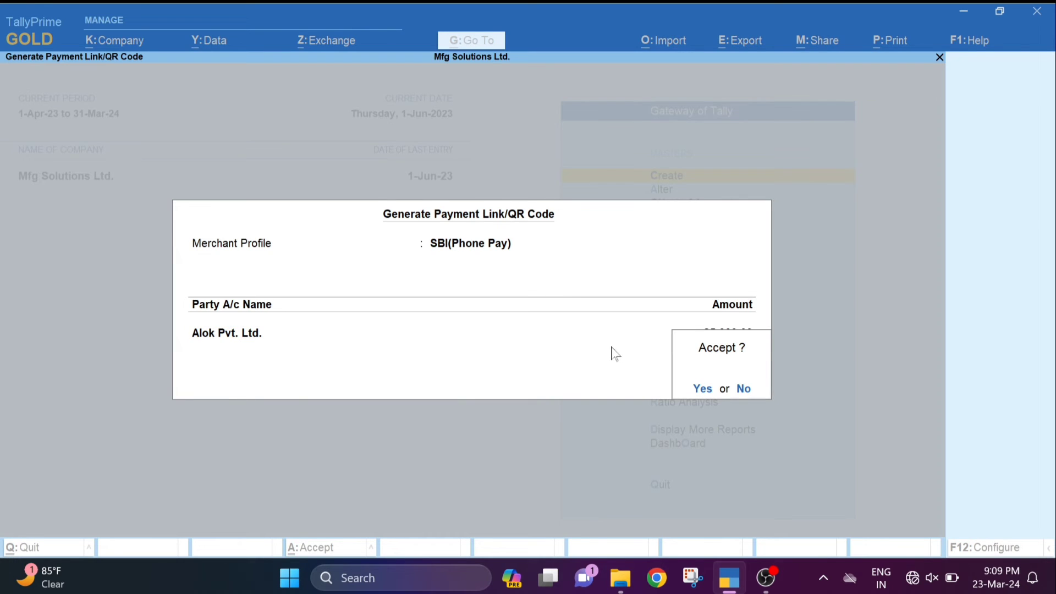
key(Return)
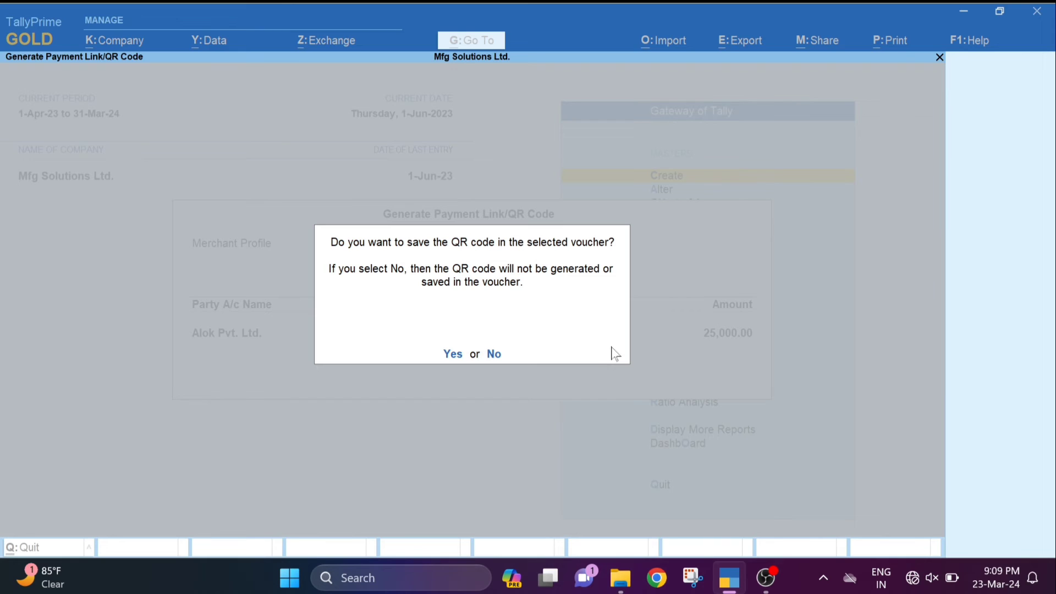
key(Return)
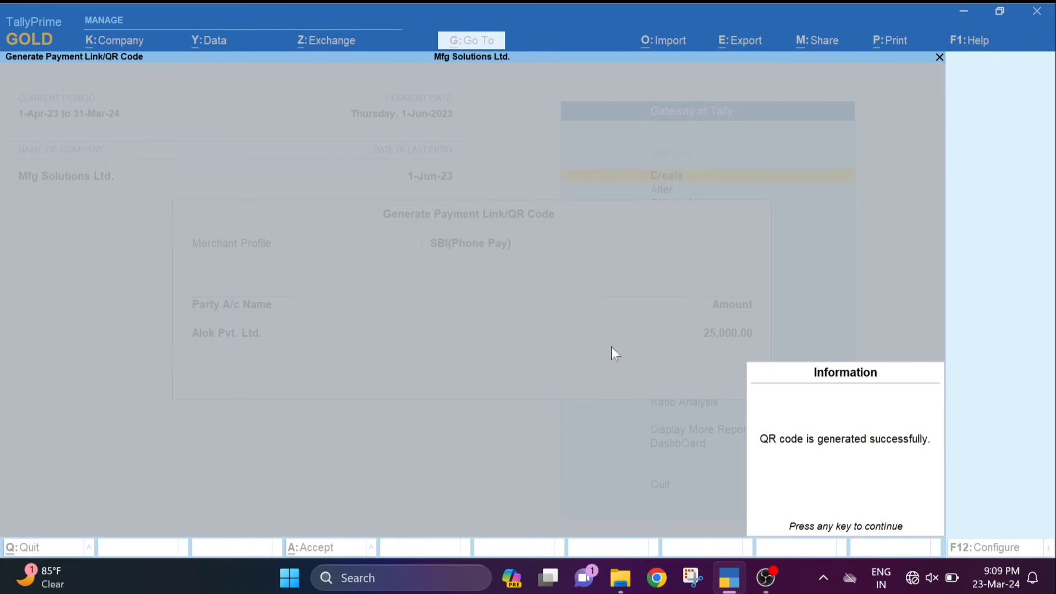
key(Return)
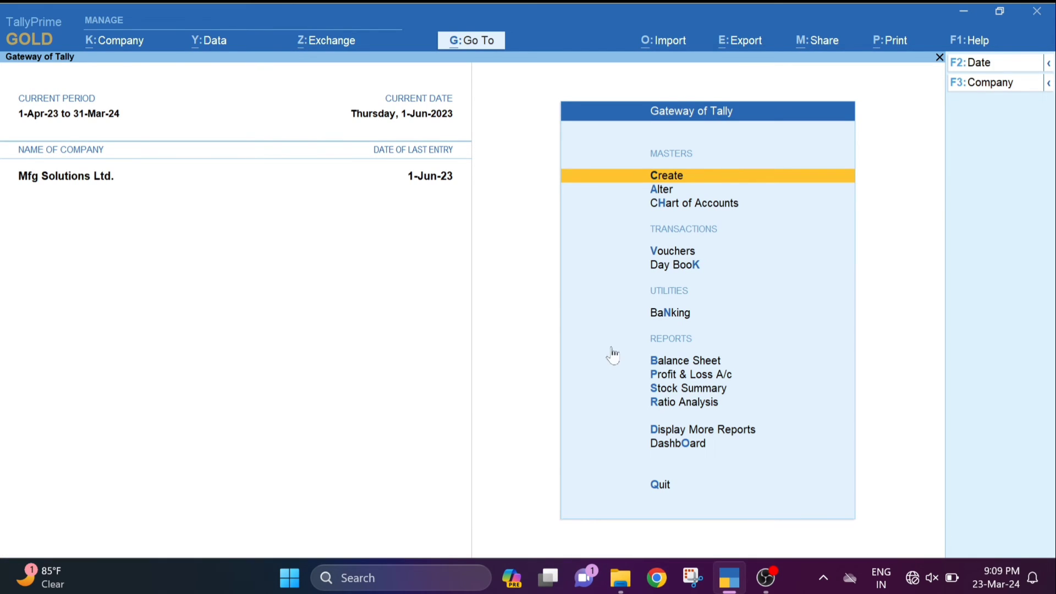
- Open Alok Pvt. Ltd.'s June voucher MSL/23-24/0014 from the Sales Register under Account Books
key(d)
key(a)
key(Escape)
key(Escape)
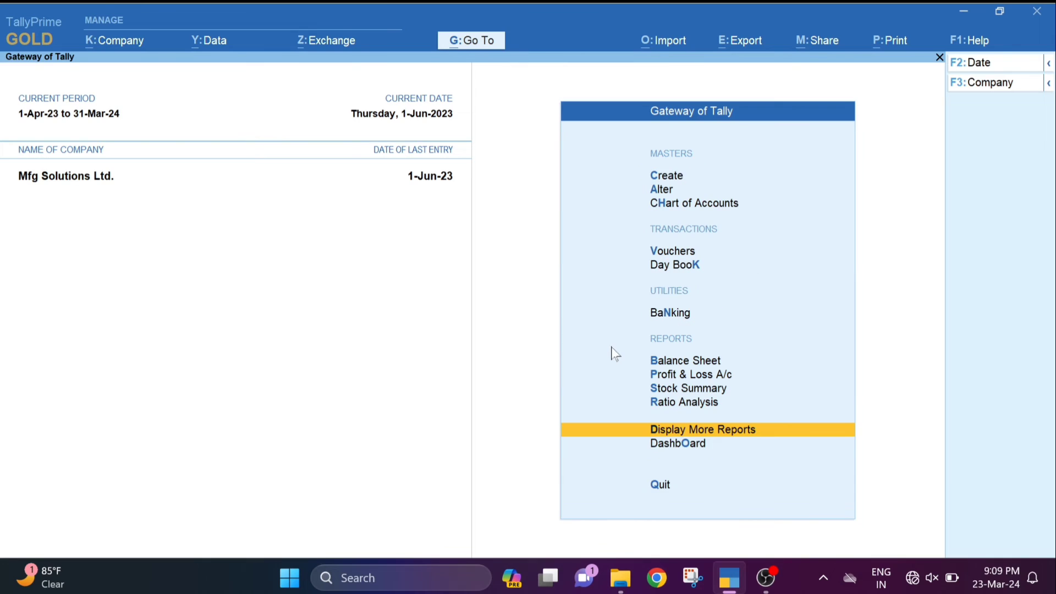
key(Down)
key(Up)
key(Return)
key(Down)
key(Down)
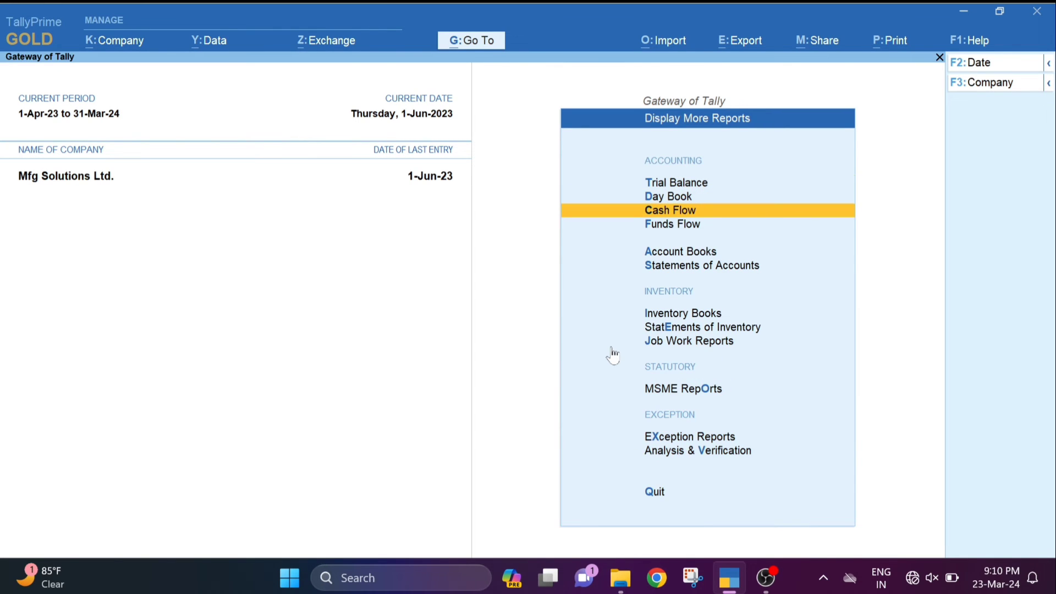
key(Down)
key(Down)
key(Return)
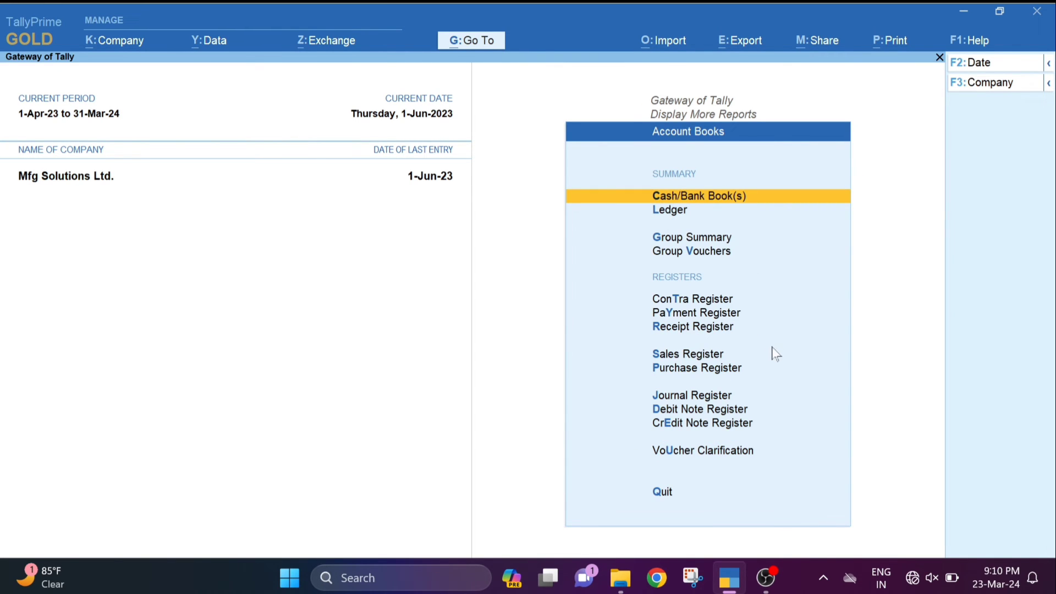
click(716, 354)
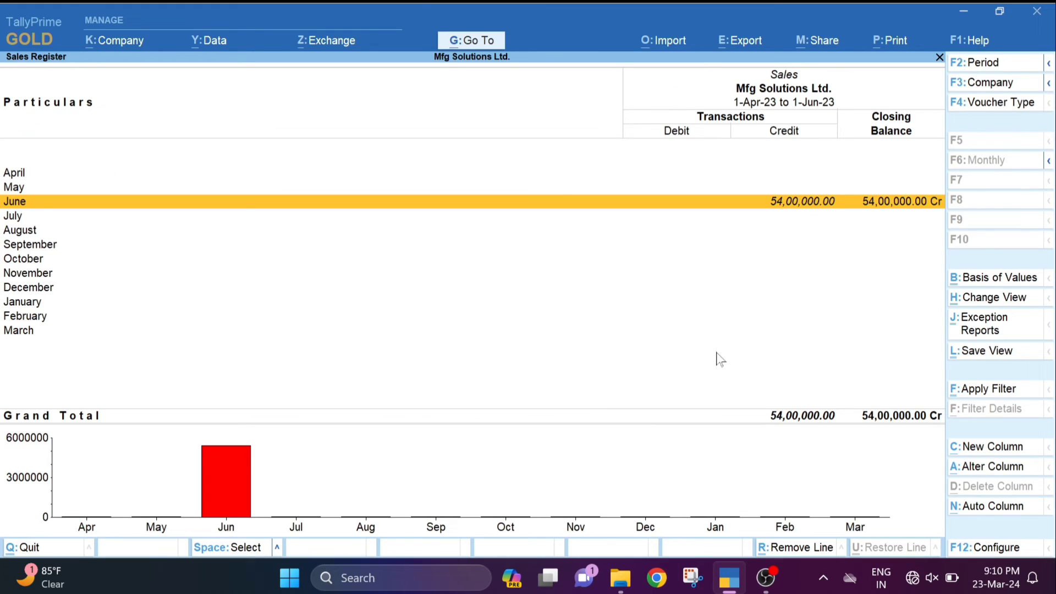
key(Return)
key(Down)
key(Down)
key(Down)
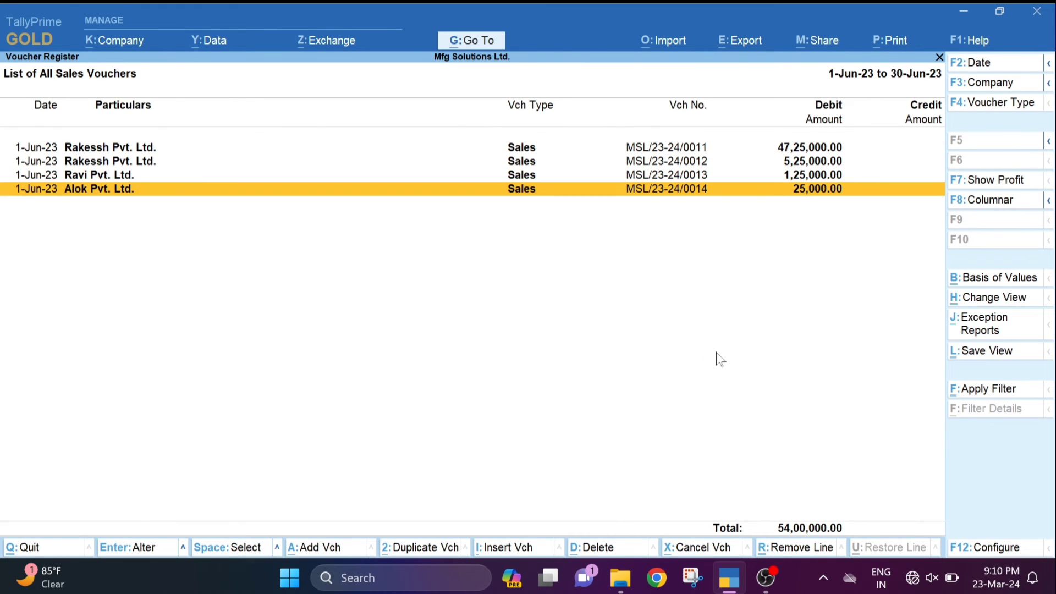
key(Return)
- Preview the invoice, confirming it now shows the Scan to pay QR code, and return to the voucher
key(ctrl+p)
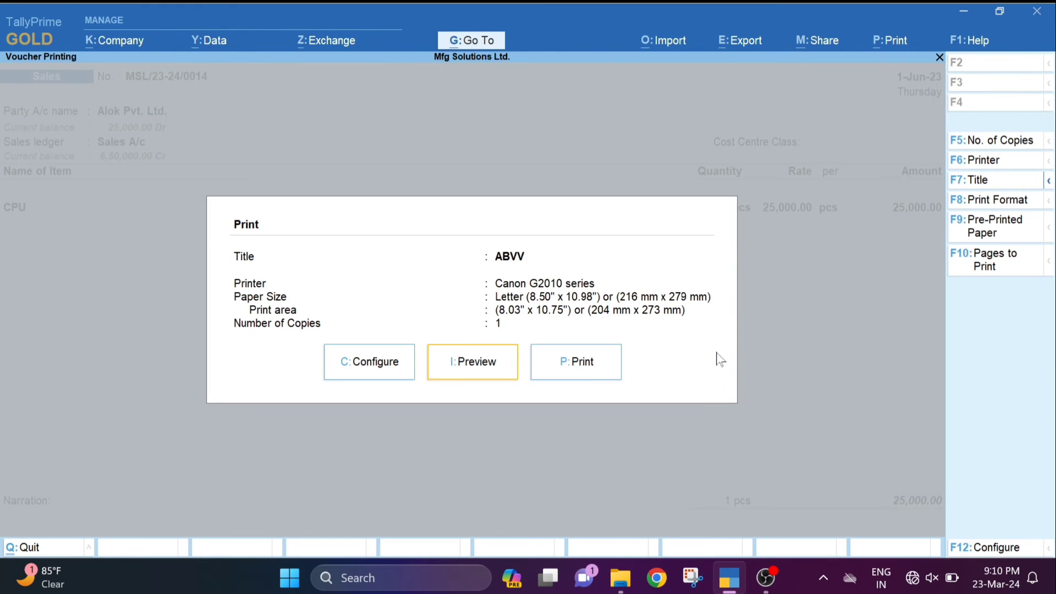
key(Return)
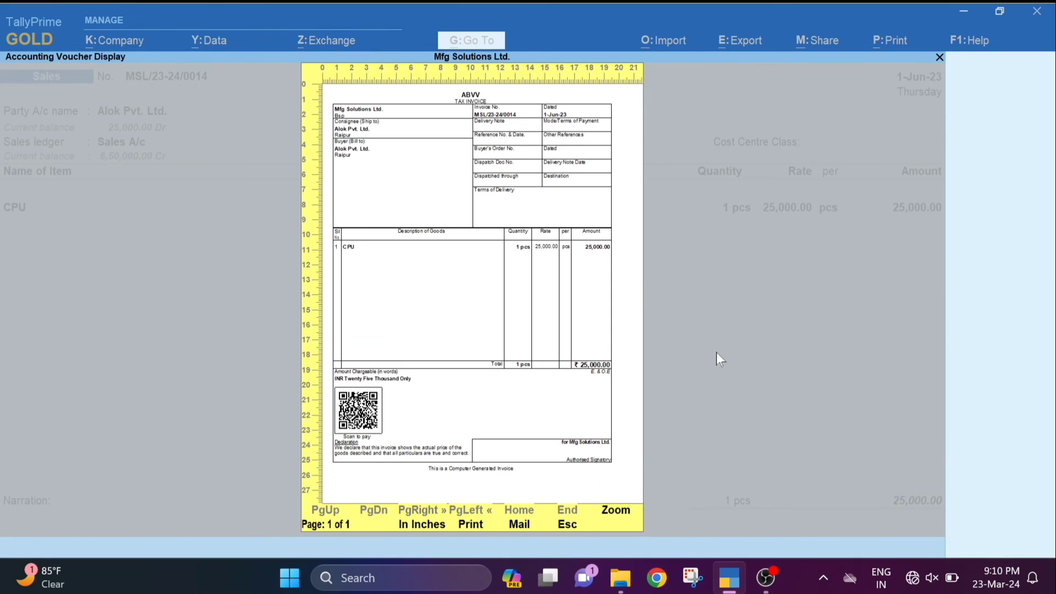
key(Return)
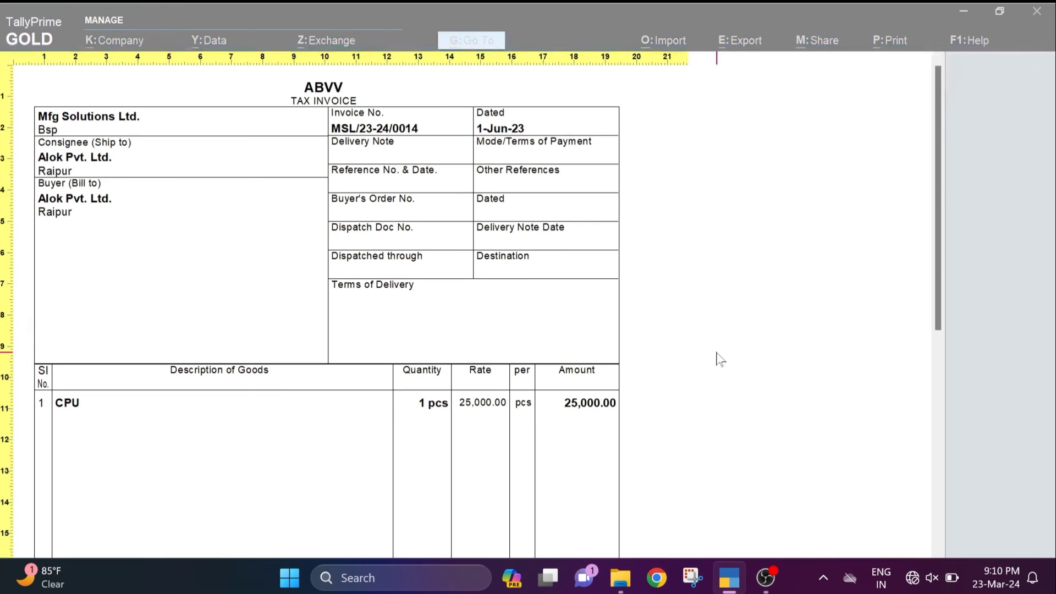
scroll(720, 359, down, 5)
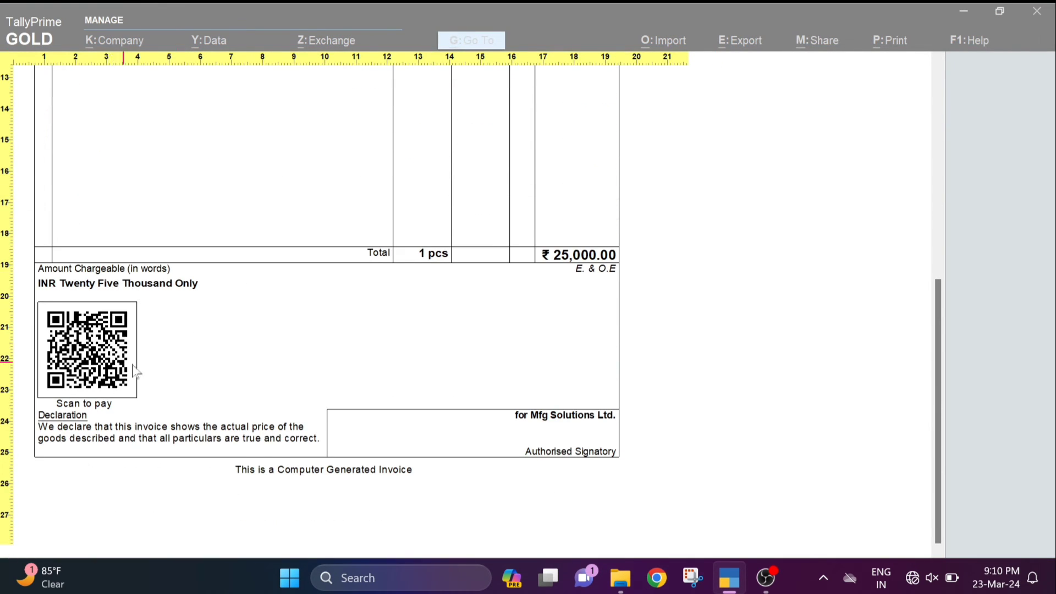
key(Return)
key(Escape)
key(Escape)
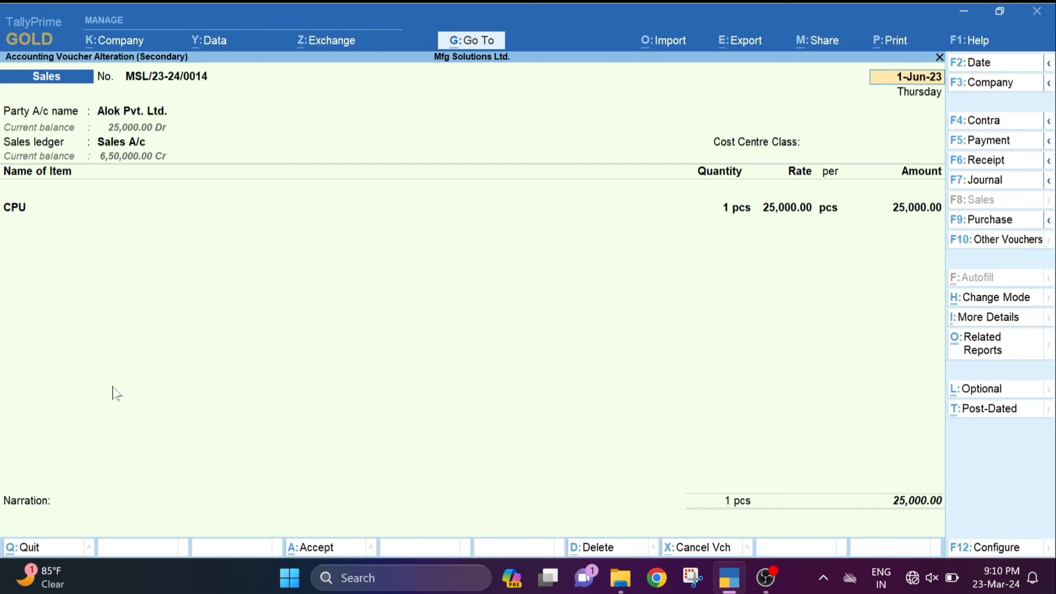
key(ctrl+p)
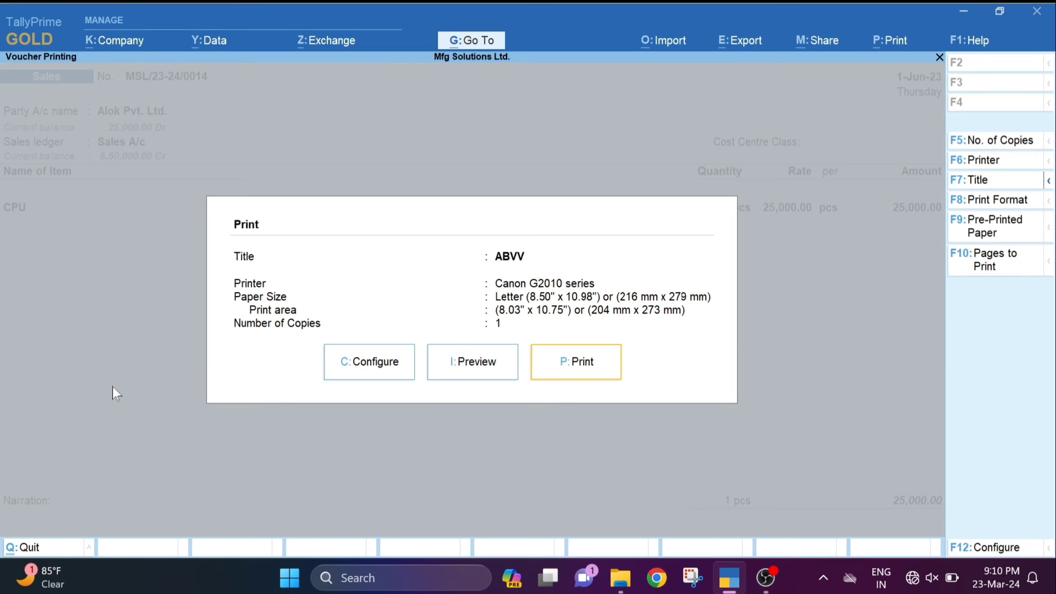
key(Left)
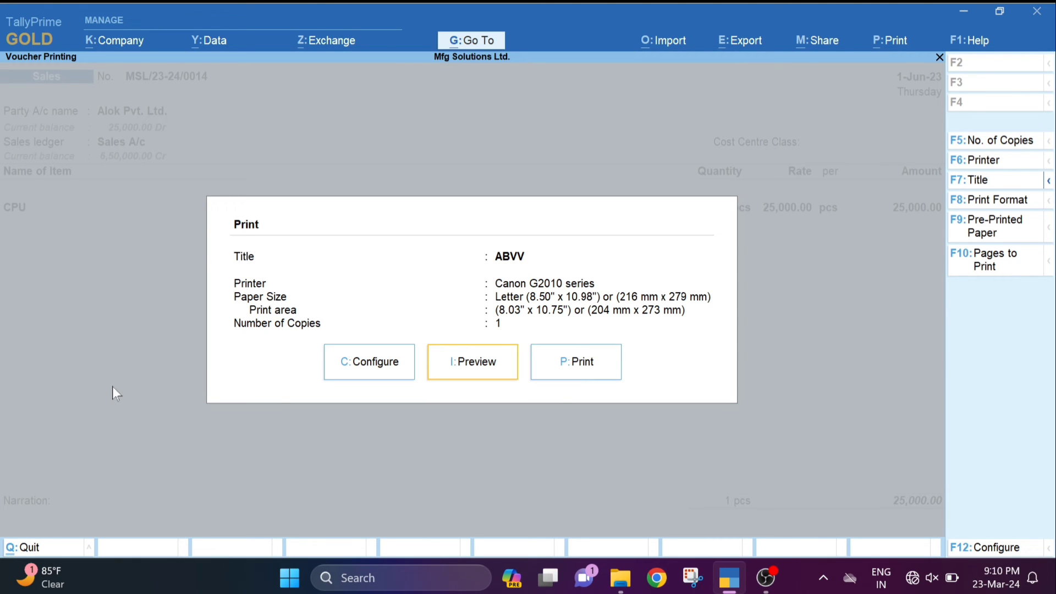
key(Left)
key(Return)
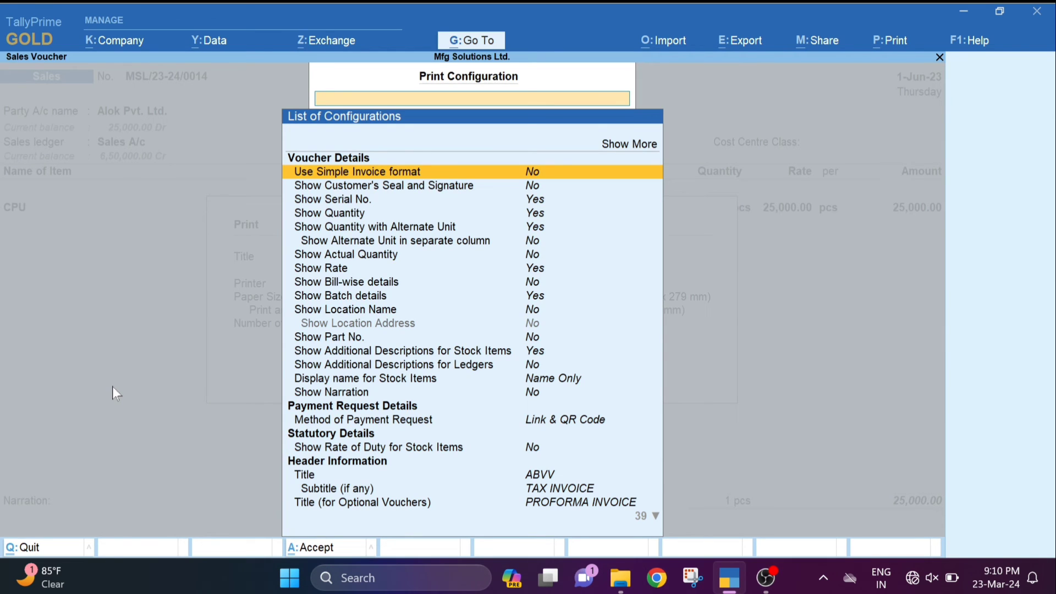
key(Up)
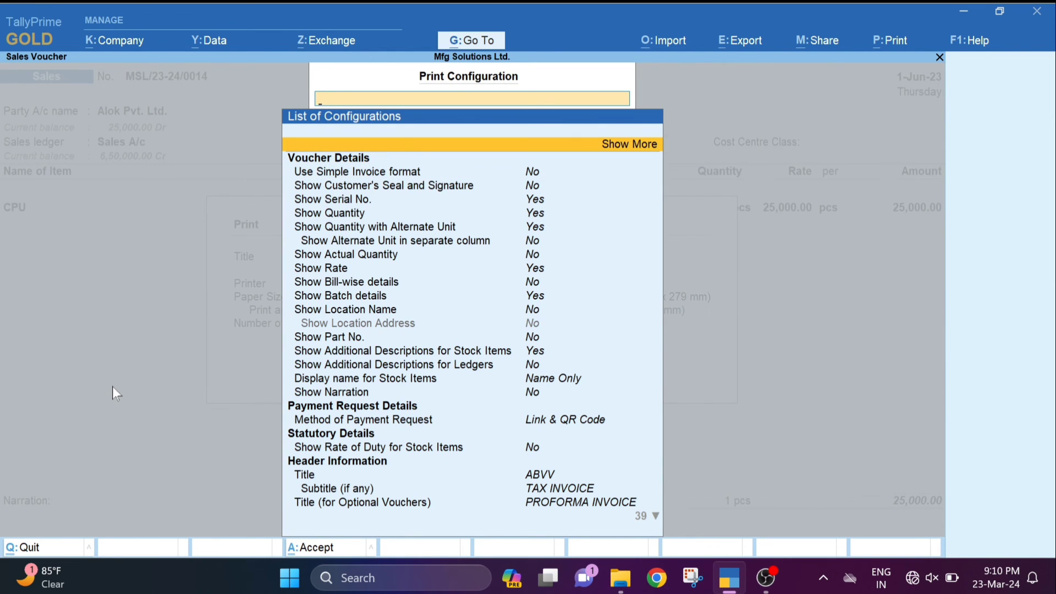
key(Return)
key(Down)
key(Down)
key(Down)
key(Down)
key(Down)
key(Down)
key(Down)
key(Down)
key(Down)
key(Down)
key(Down)
key(Down)
key(Down)
key(Down)
key(Down)
key(Down)
key(Down)
key(Down)
key(Down)
key(Down)
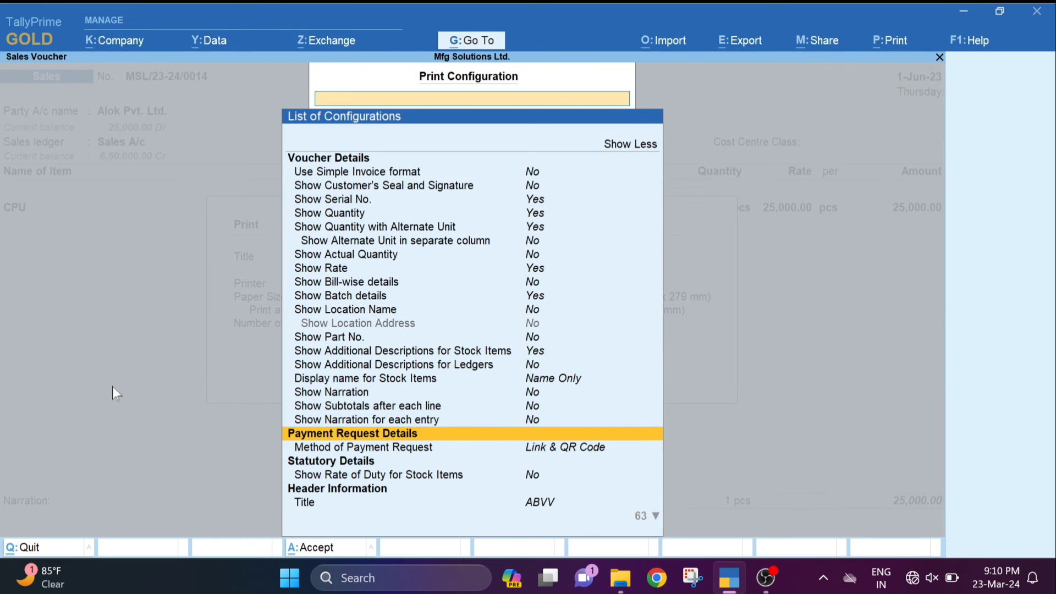
key(Down)
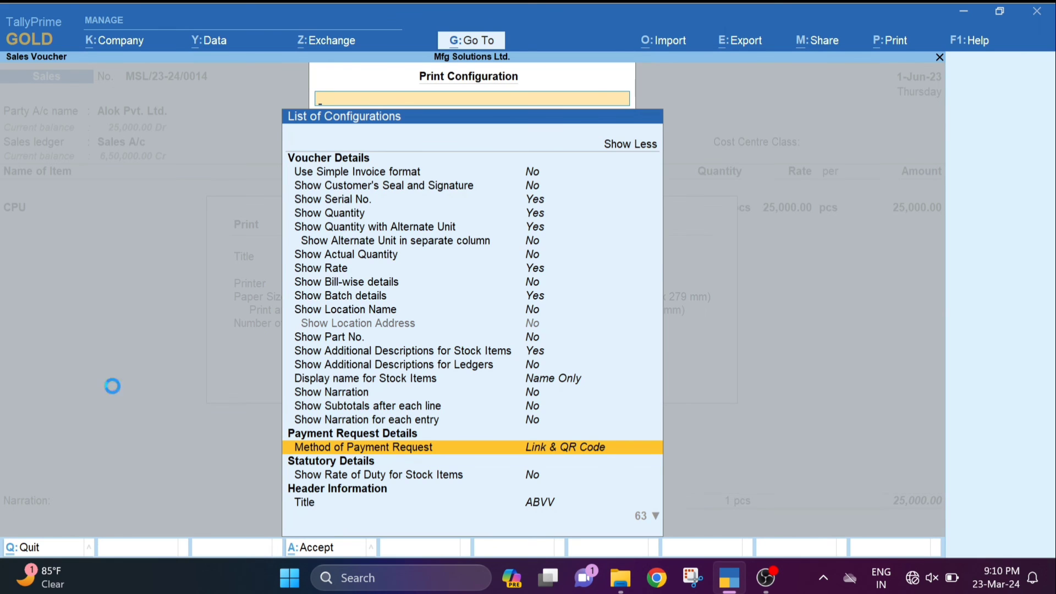
key(Return)
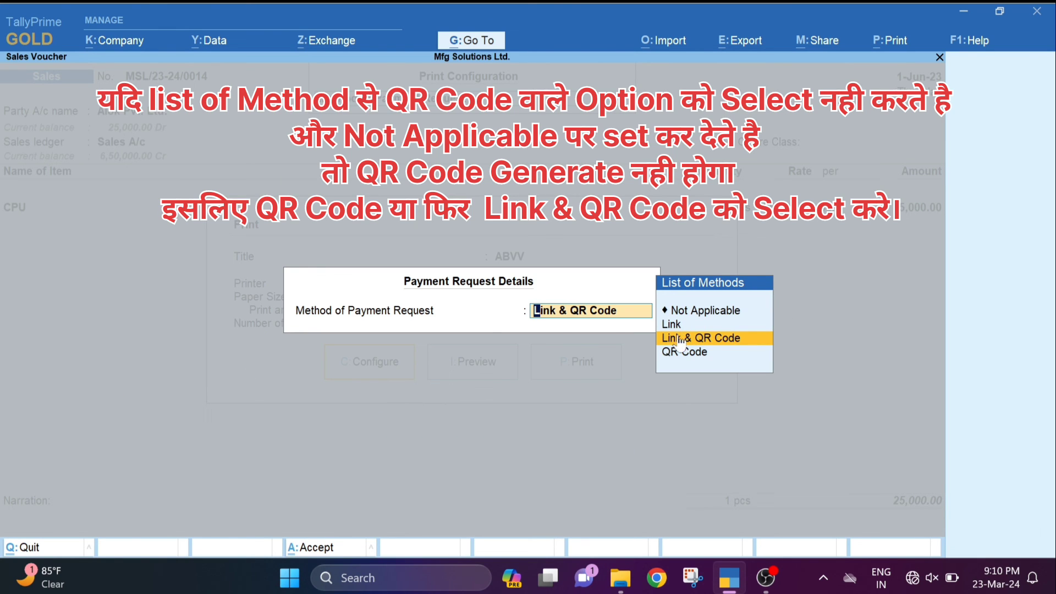
key(Down)
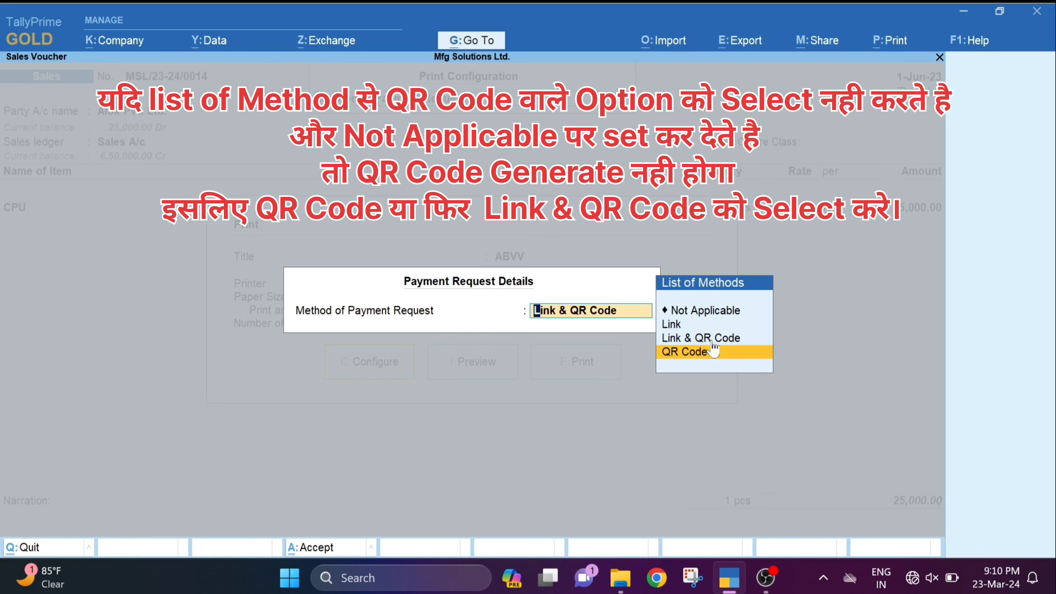
key(Up)
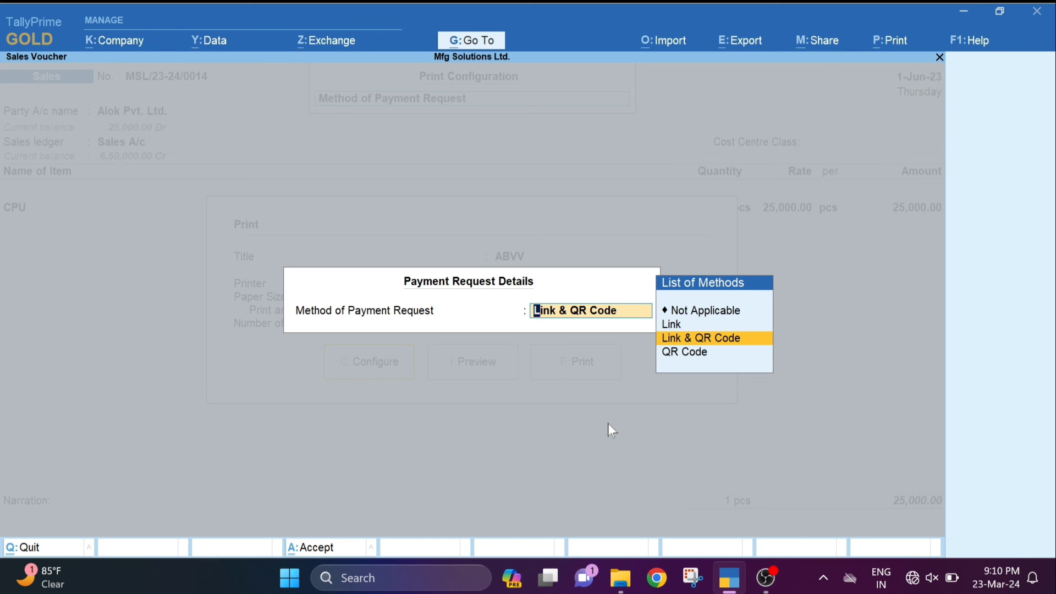
key(Return)
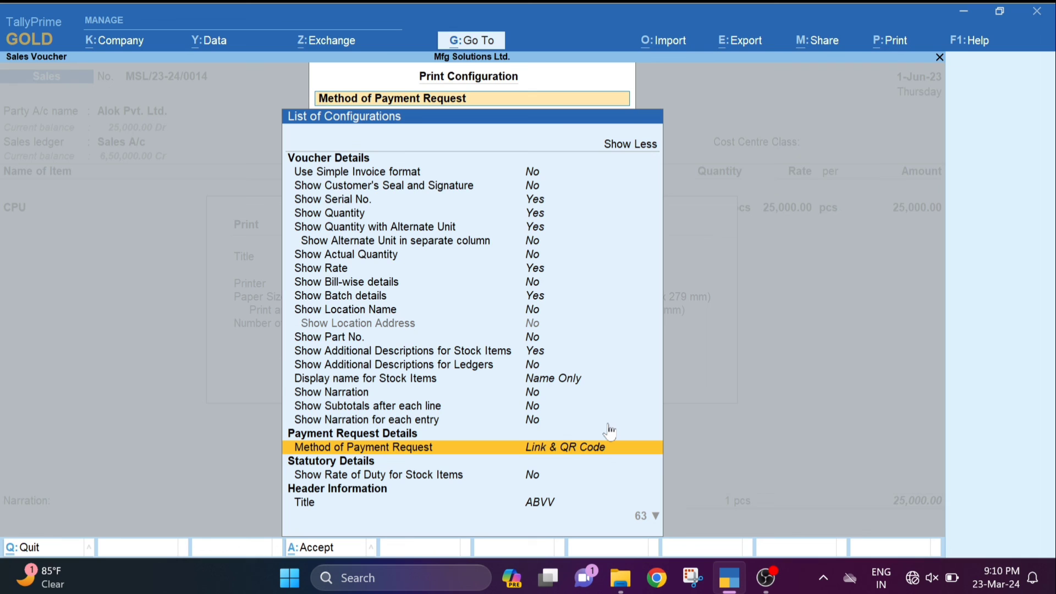
key(Escape)
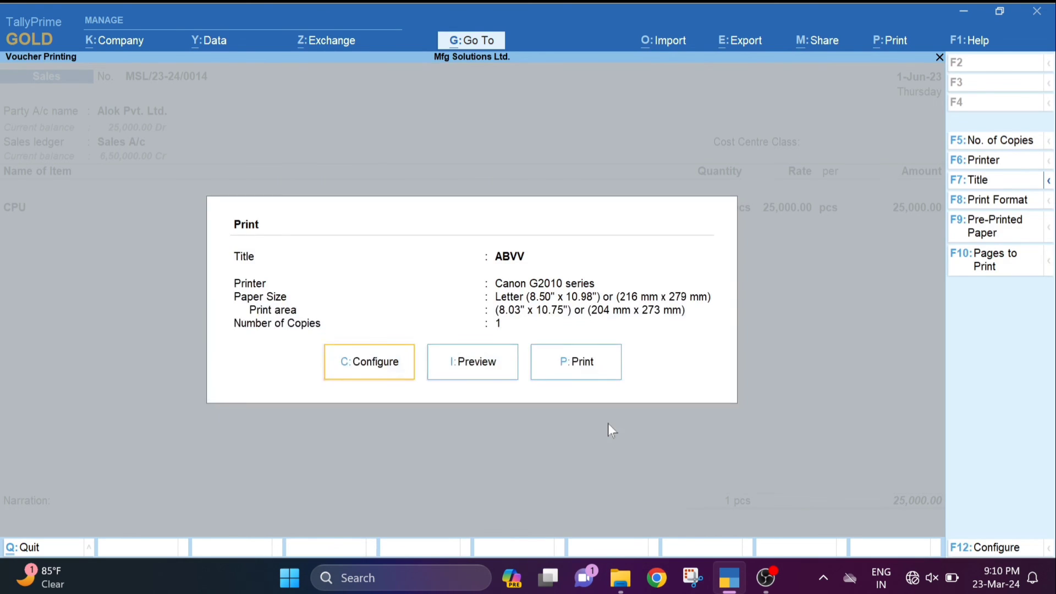
key(Escape)
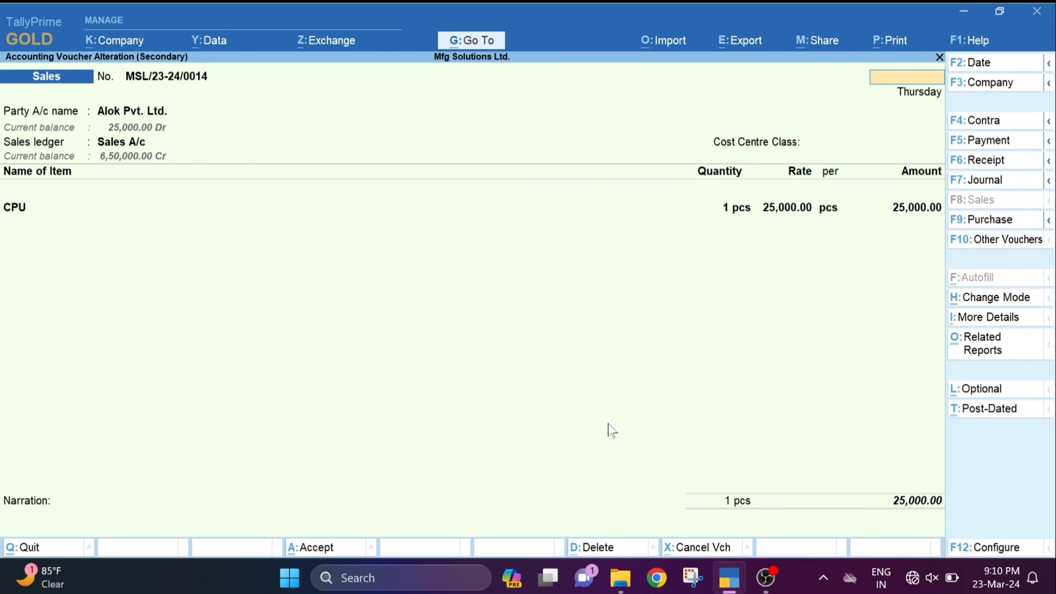
- Close Alok Pvt. Ltd.'s voucher, the sales voucher list, Sales Register and Account Books reports
key(Escape)
key(Return)
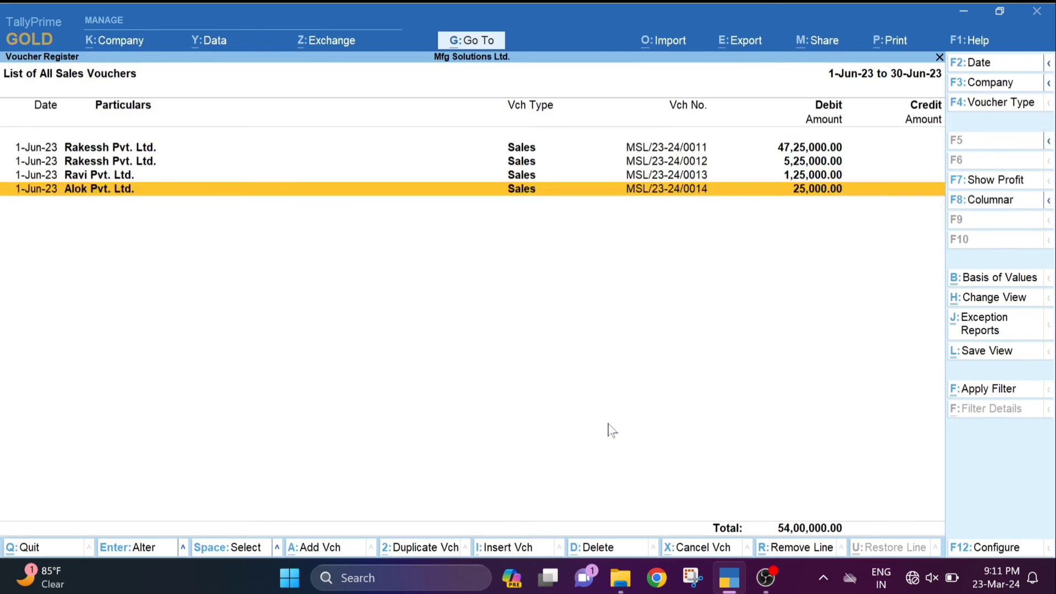
key(Escape)
key(Escape)
key(Escape)
key(Escape)
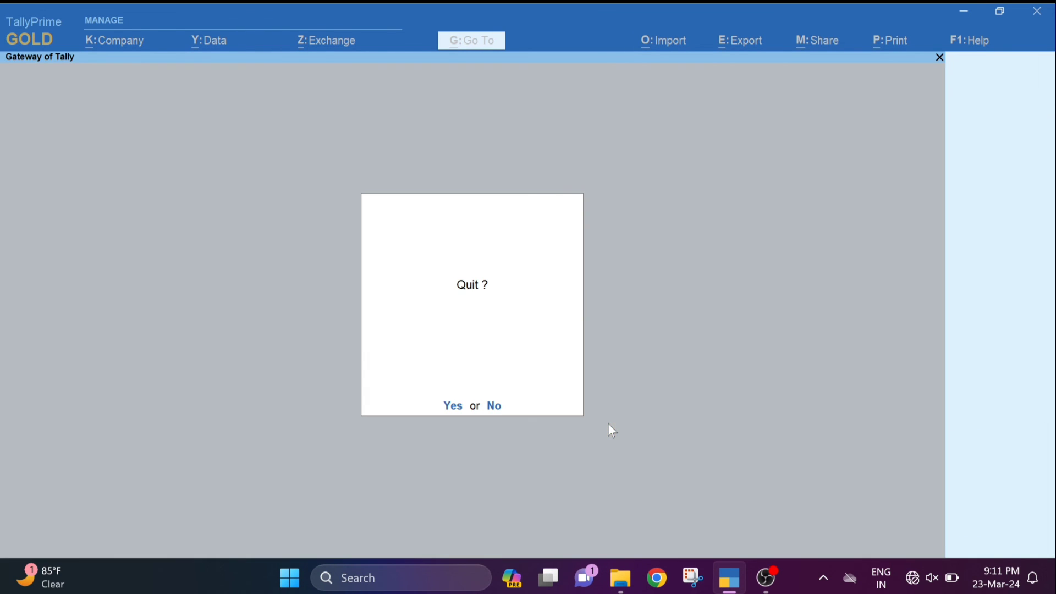
key(Escape)
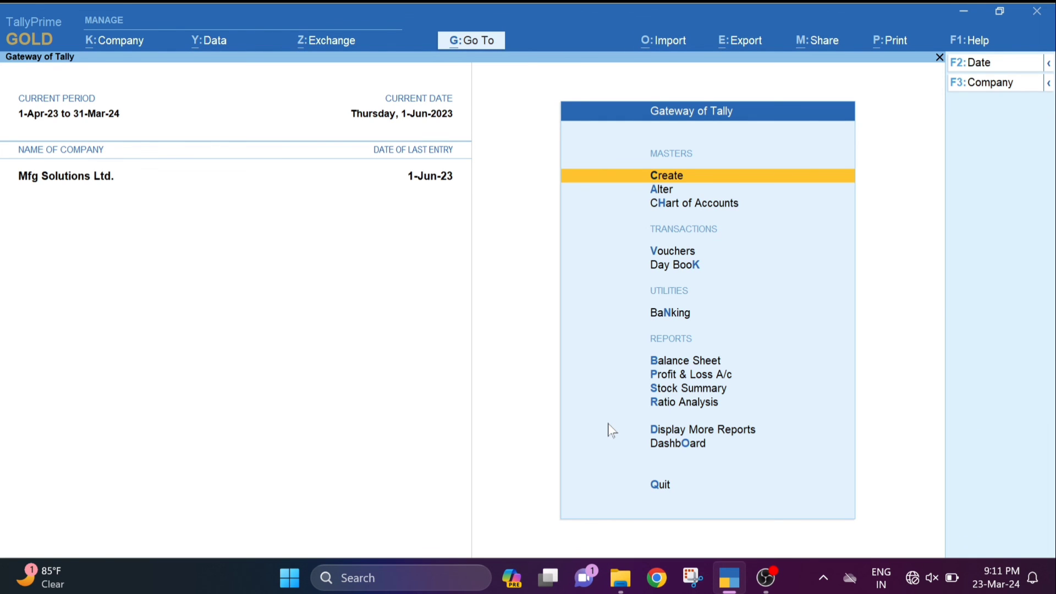